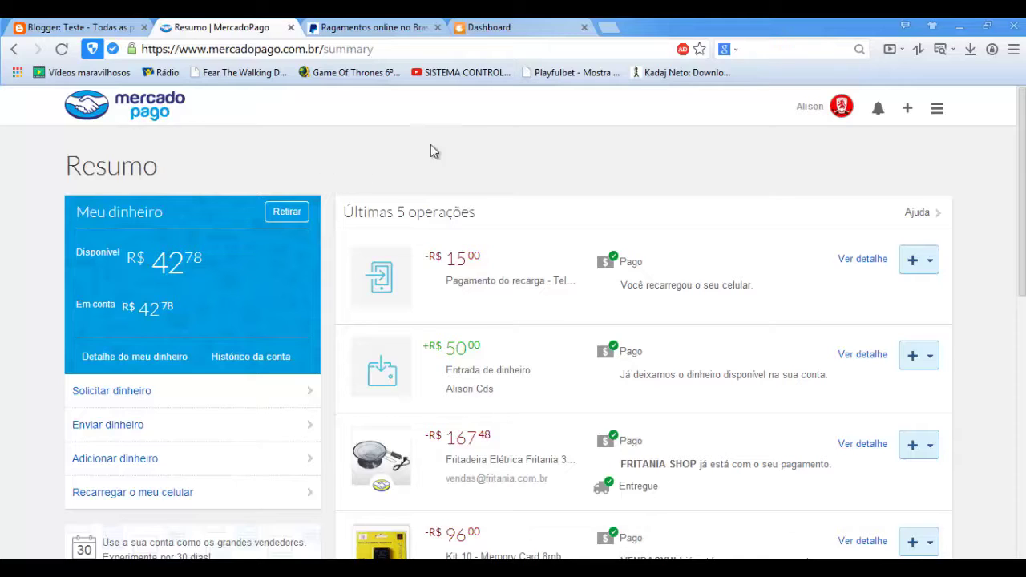
- Start a new receiving tool titled "Kit Ferramentas Chaves Precisão 33 Peças Celulares Óculos", copied from the Blogger post, with a value of R$ 27,00
{"action": "left_click", "coordinate": [910, 114]}
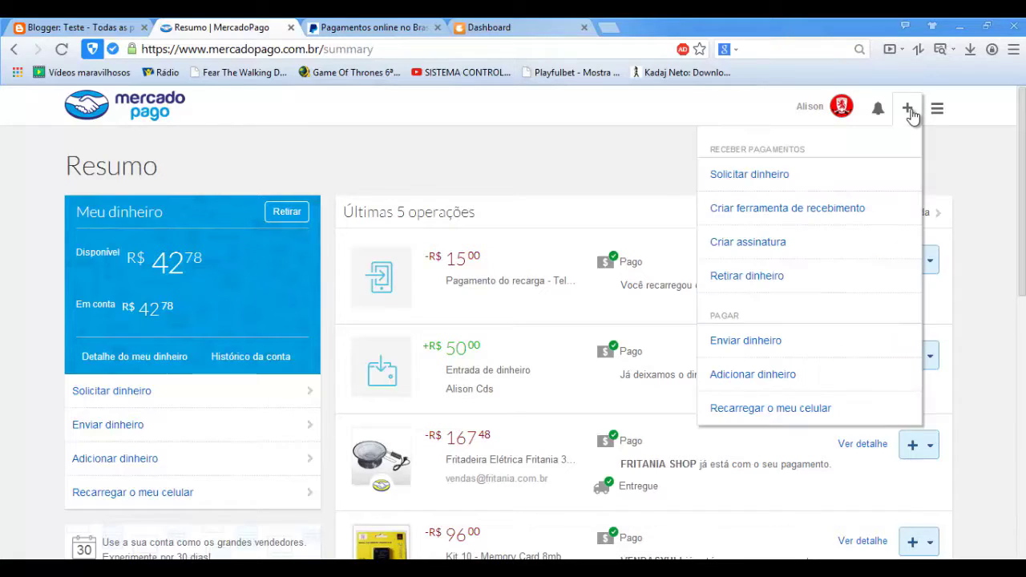
{"action": "left_click", "coordinate": [791, 213]}
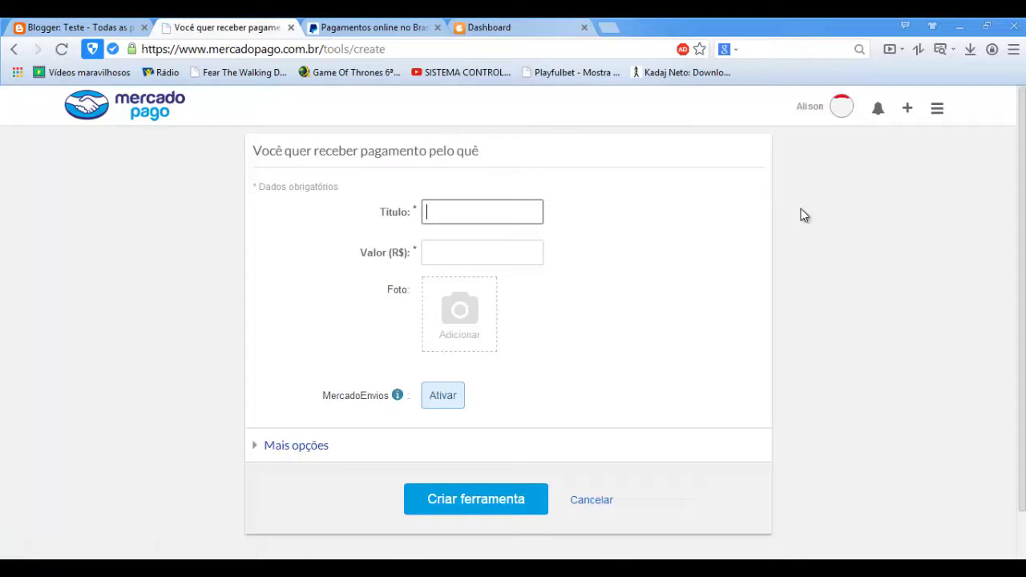
{"action": "left_click", "coordinate": [120, 28]}
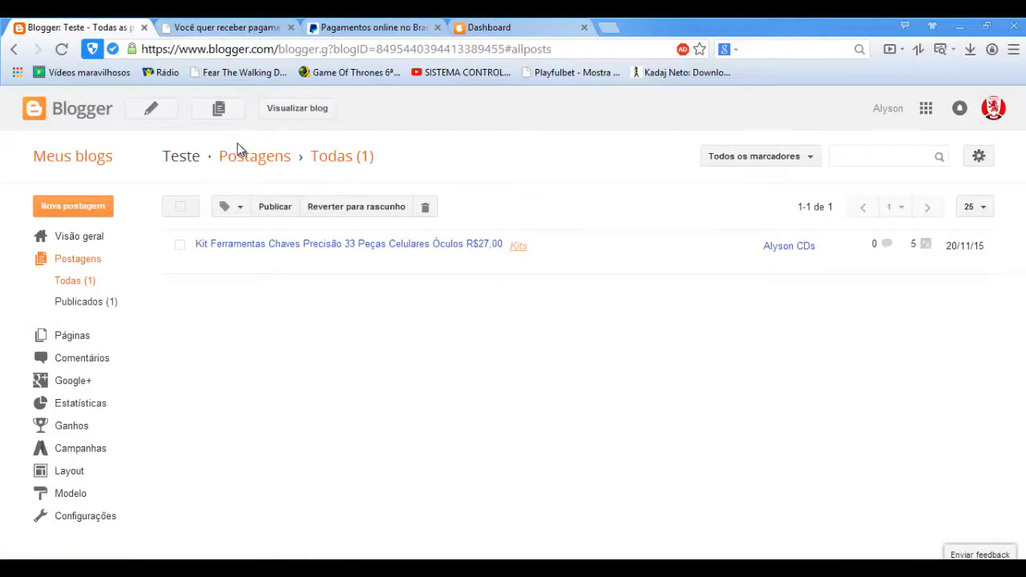
{"action": "left_click", "coordinate": [279, 247]}
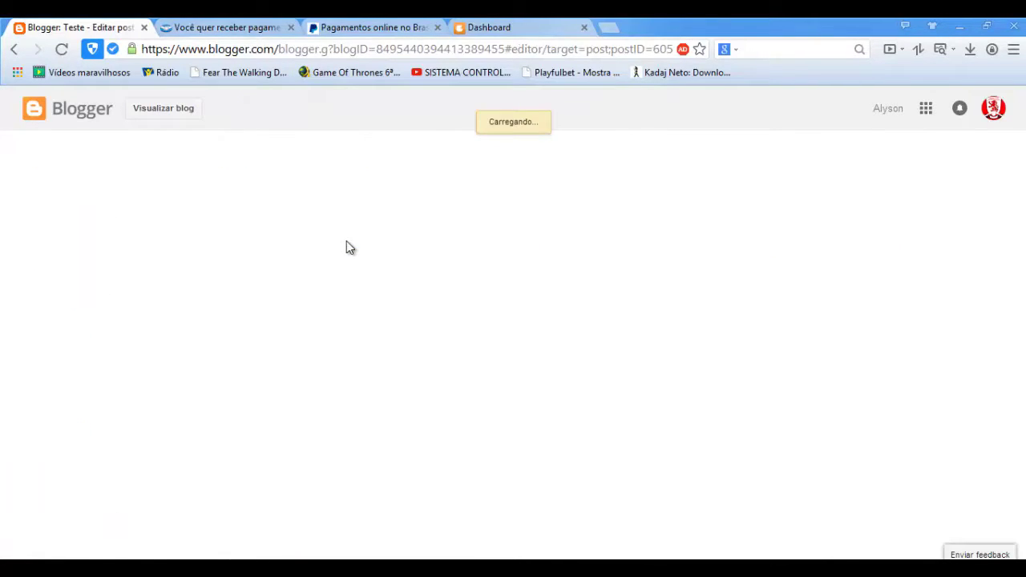
{"action": "left_click_drag", "start_coordinate": [142, 149], "coordinate": [409, 149]}
{"action": "right_click", "coordinate": [401, 148]}
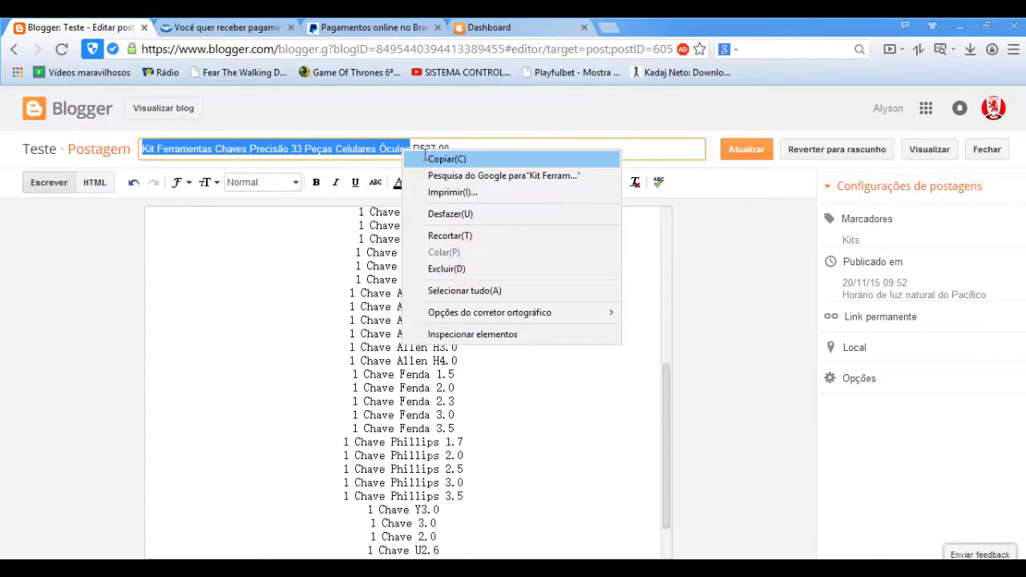
{"action": "left_click", "coordinate": [447, 159]}
{"action": "left_click", "coordinate": [232, 27]}
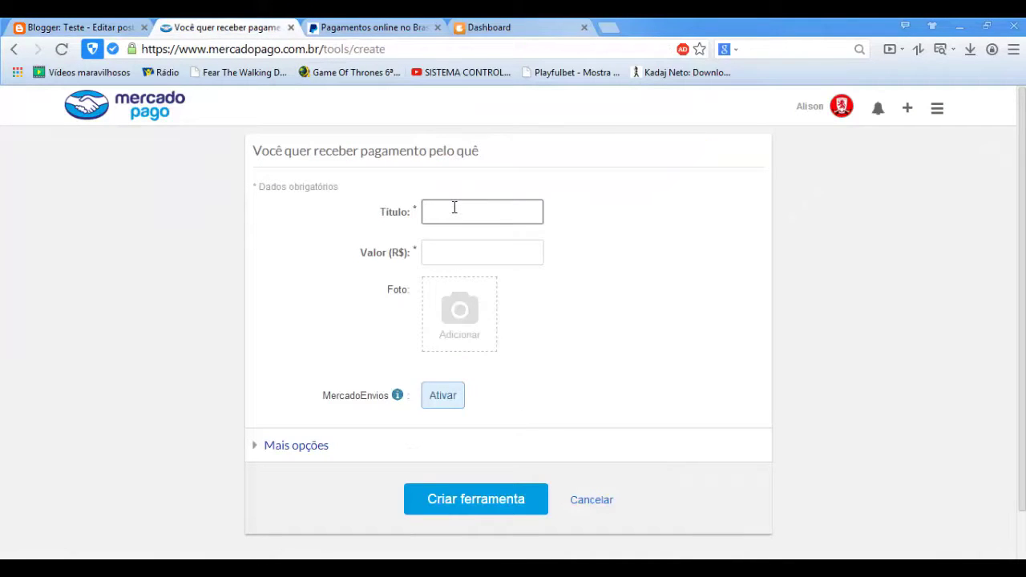
{"action": "key", "text": "ctrl+v"}
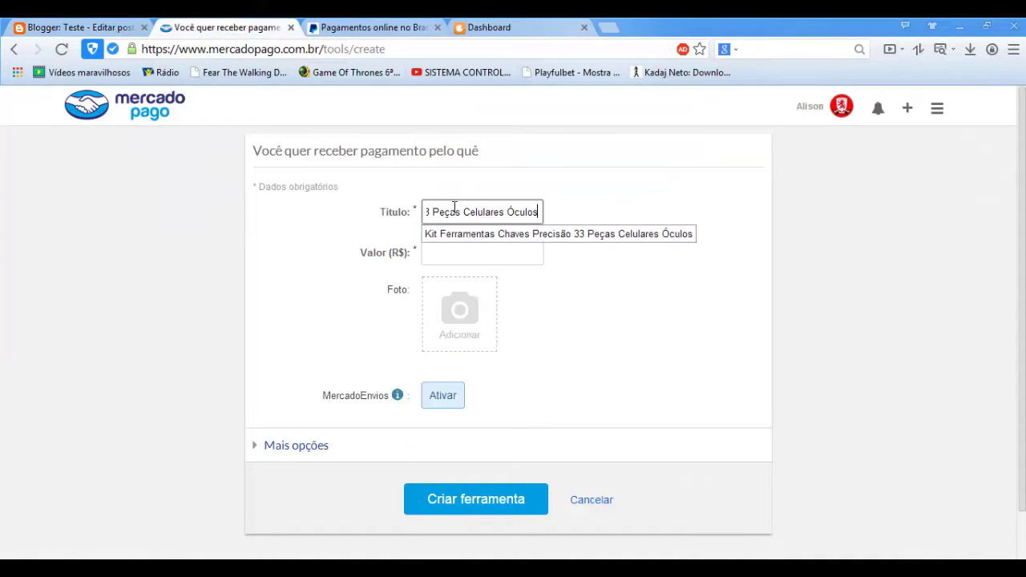
{"action": "left_click", "coordinate": [455, 256]}
{"action": "left_click", "coordinate": [458, 274]}
{"action": "left_click", "coordinate": [492, 314]}
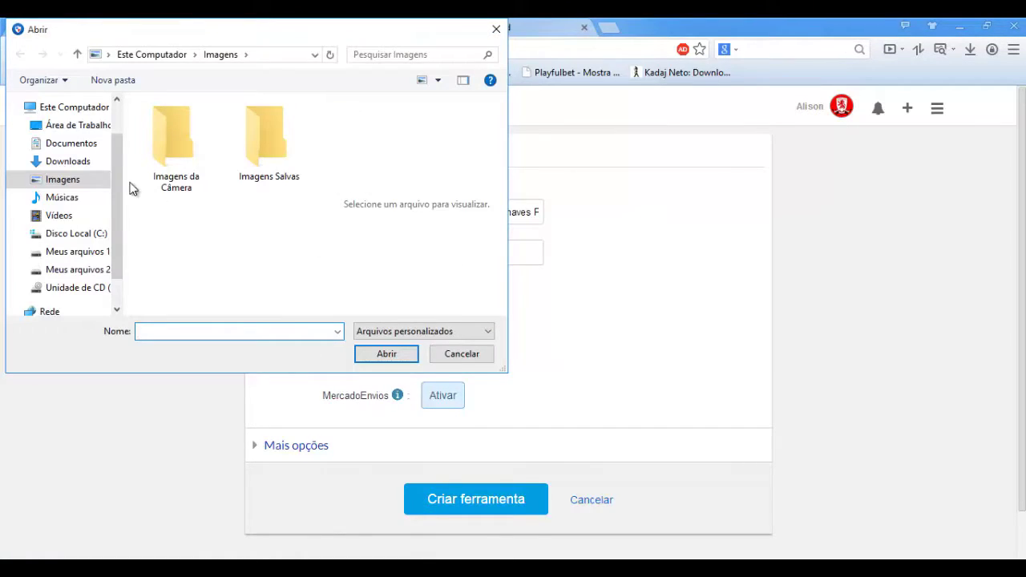
{"action": "left_click", "coordinate": [93, 163]}
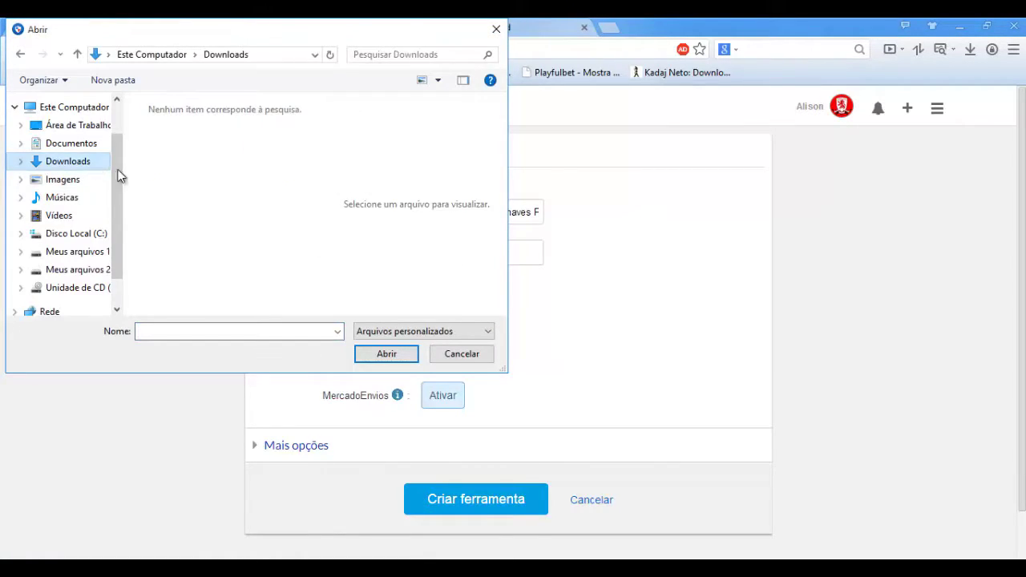
{"action": "left_click", "coordinate": [464, 355]}
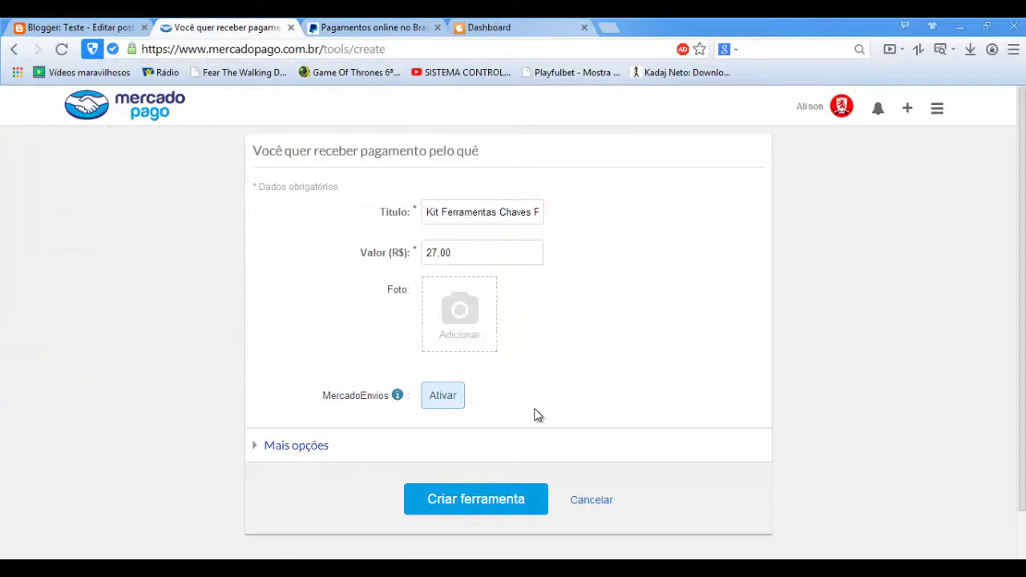
- View the published Blogger post and save its product image as the JPEG dhffo4 in the Downloads folder
{"action": "key", "text": "super+d"}
{"action": "left_click", "coordinate": [18, 26]}
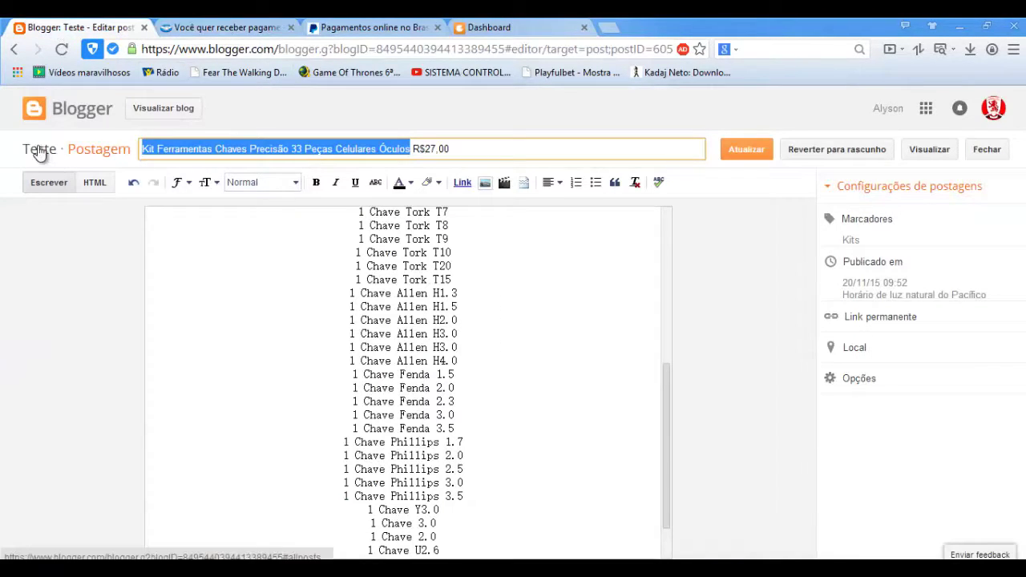
{"action": "left_click", "coordinate": [92, 150]}
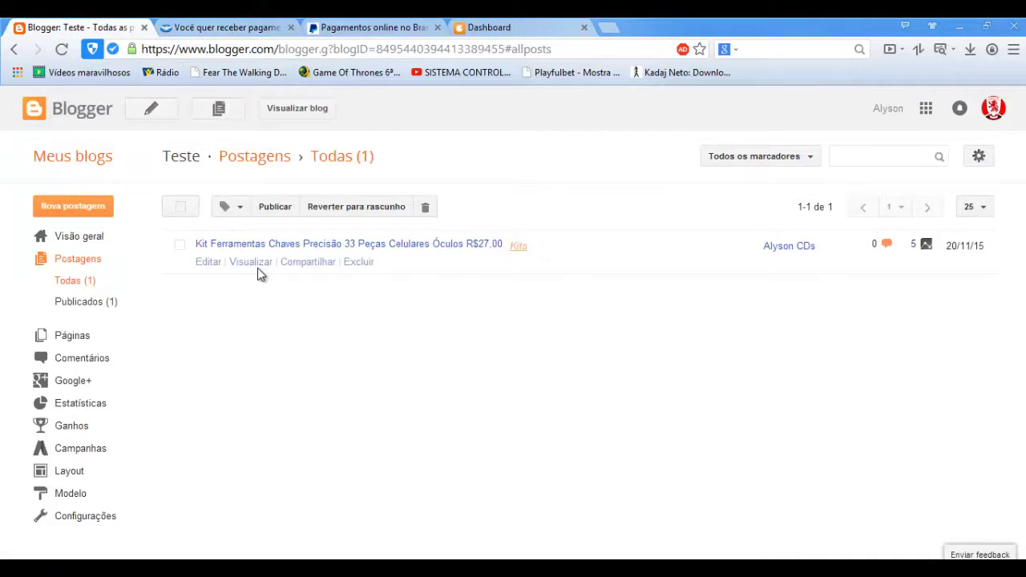
{"action": "left_click", "coordinate": [275, 271]}
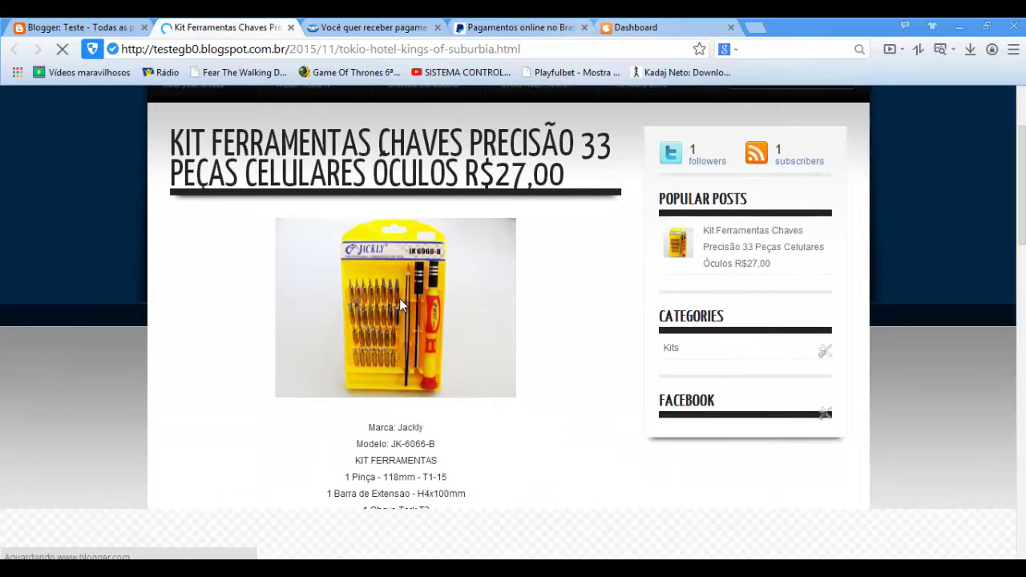
{"action": "right_click", "coordinate": [412, 300]}
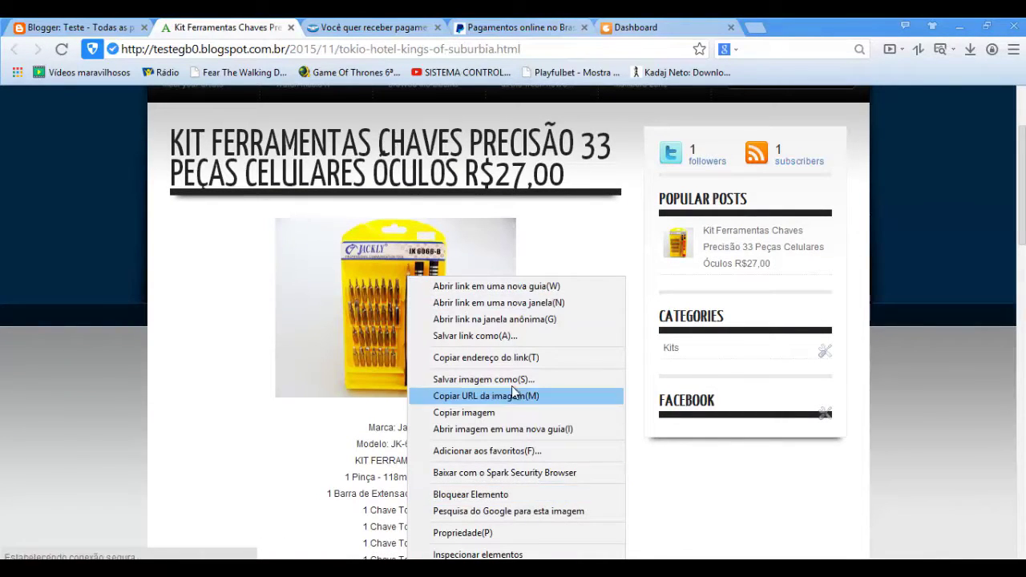
{"action": "left_click", "coordinate": [539, 381]}
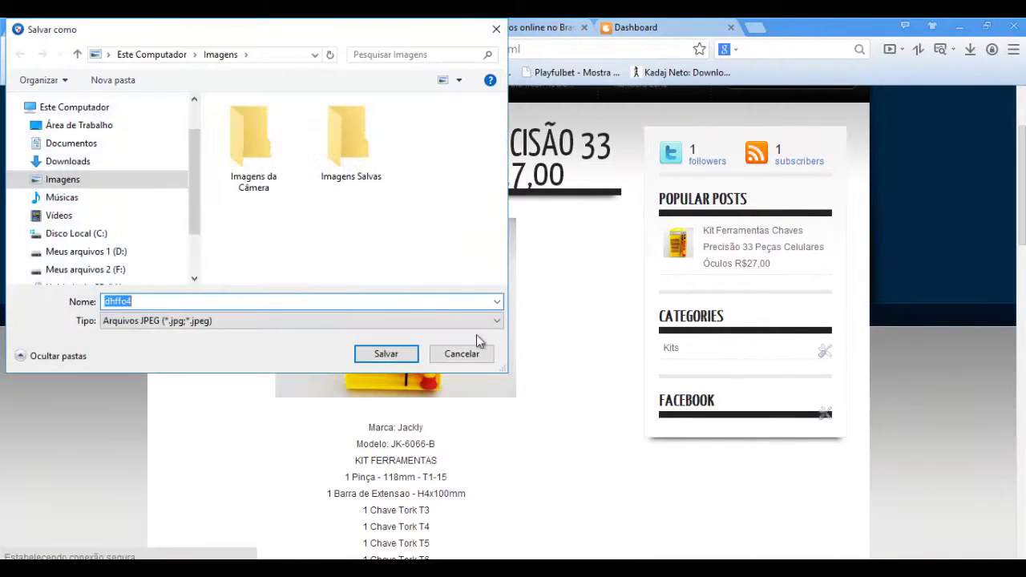
{"action": "left_click", "coordinate": [84, 162]}
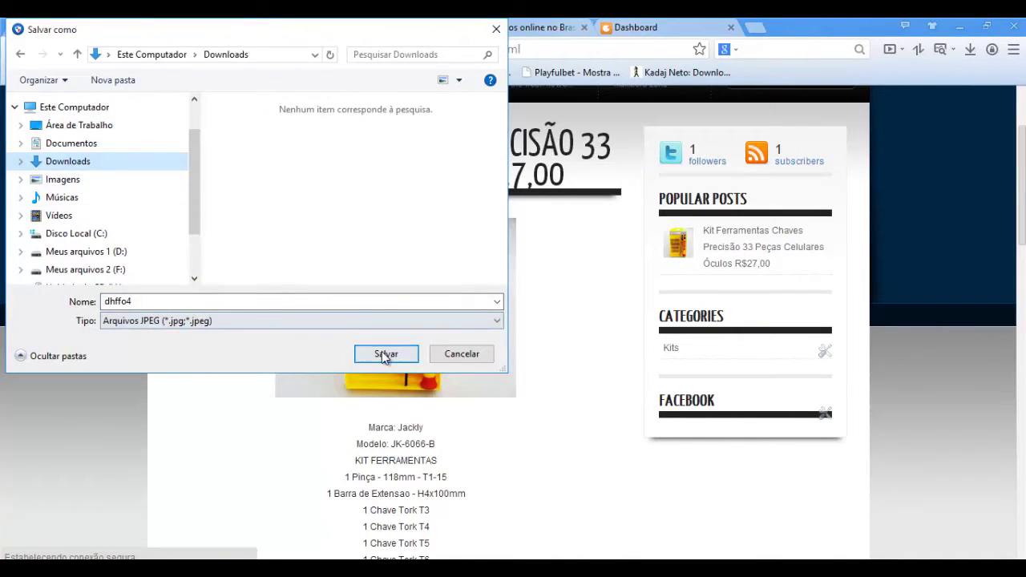
{"action": "left_click", "coordinate": [383, 353]}
- Return to the Mercado Pago form and add the saved product image as the tool's photo
{"action": "left_click", "coordinate": [367, 27]}
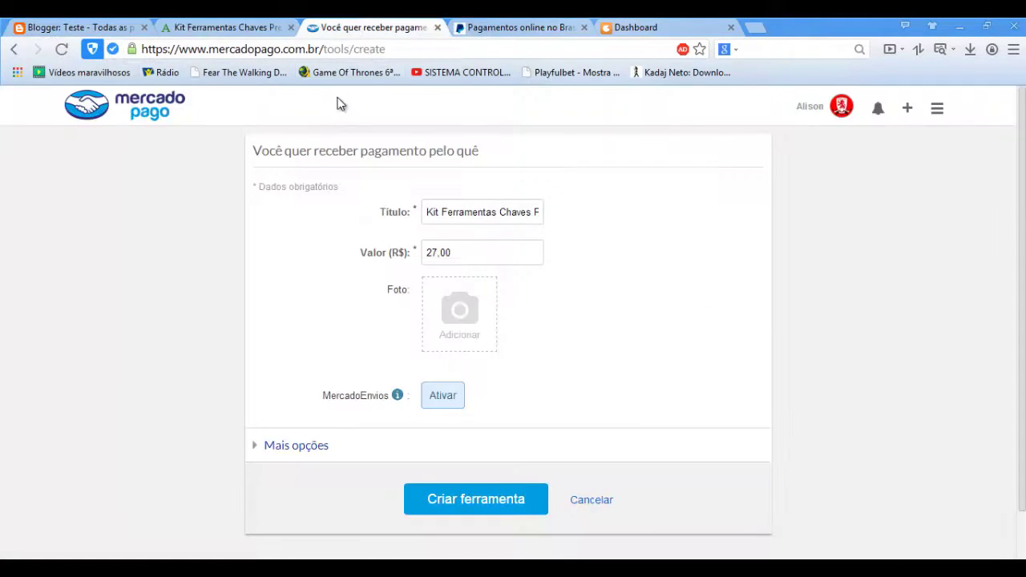
{"action": "left_click", "coordinate": [473, 339]}
{"action": "left_click", "coordinate": [177, 145]}
{"action": "left_click", "coordinate": [386, 354]}
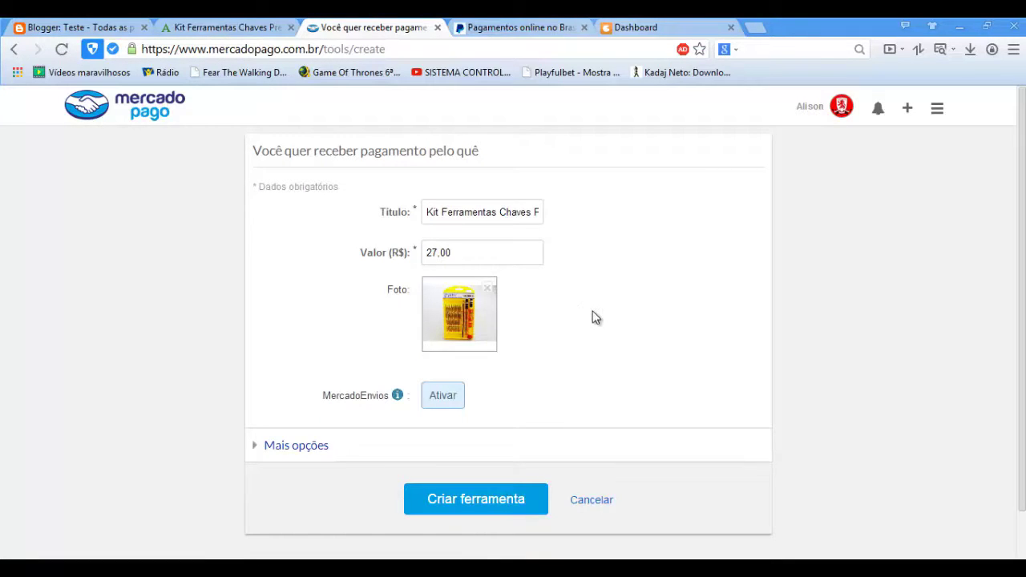
- Review the additional options for reference code, expiry date, payment methods and return URLs, and create the receiving tool
{"action": "scroll", "coordinate": [600, 312], "scroll_direction": "down", "scroll_amount": 1}
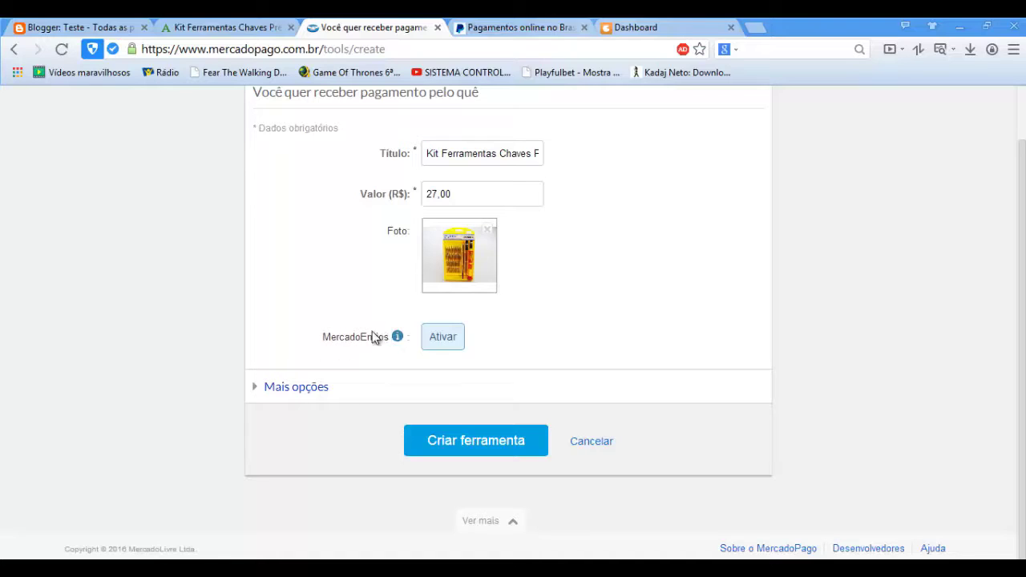
{"action": "left_click", "coordinate": [301, 389]}
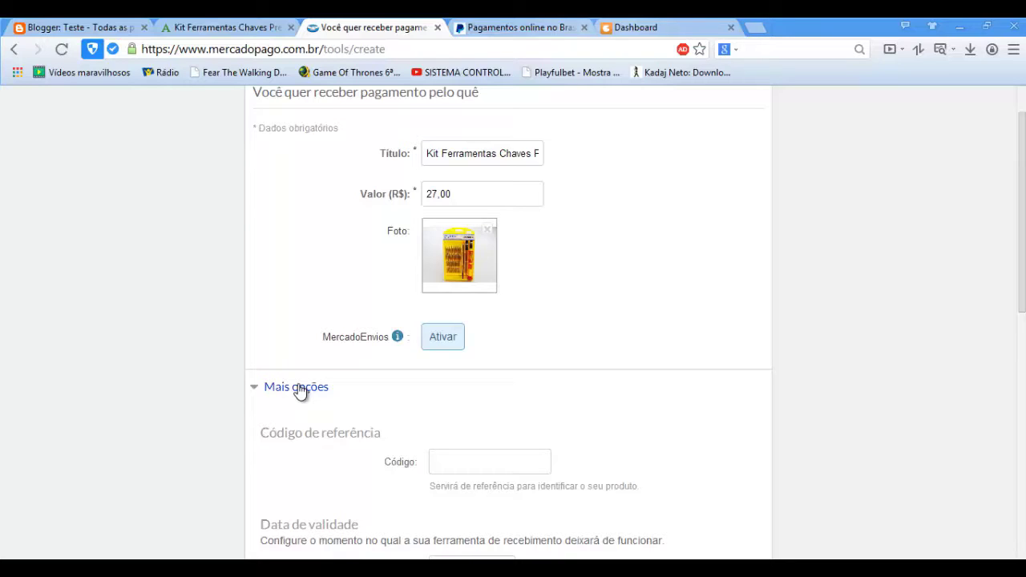
{"action": "scroll", "coordinate": [289, 369], "scroll_direction": "down", "scroll_amount": 3}
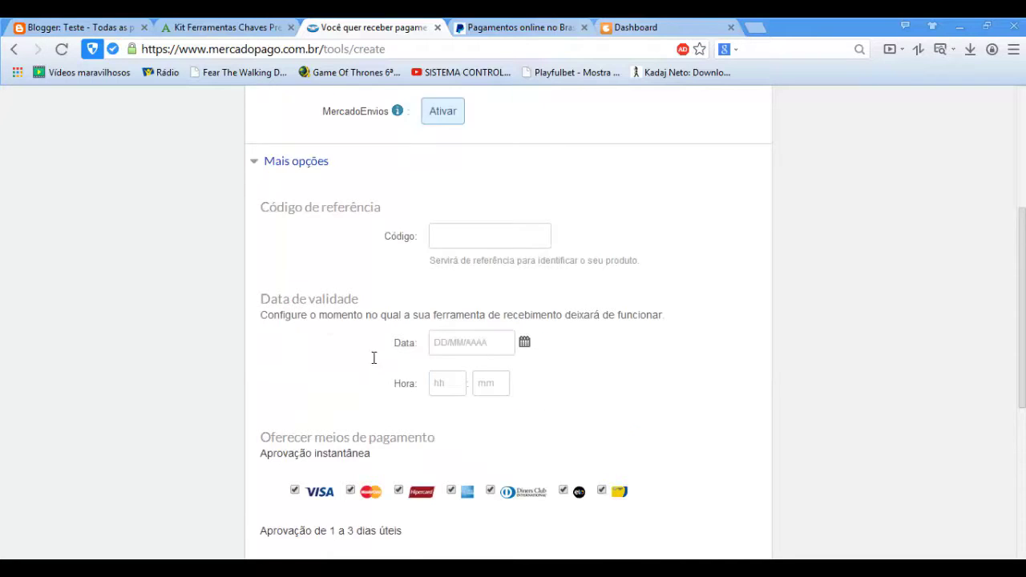
{"action": "scroll", "coordinate": [373, 357], "scroll_direction": "down", "scroll_amount": 2}
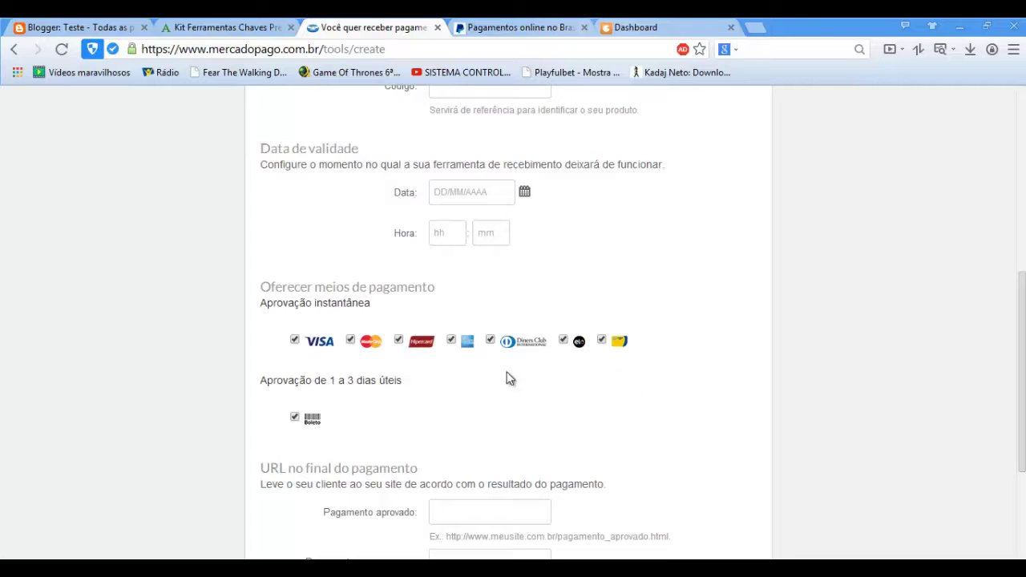
{"action": "scroll", "coordinate": [631, 370], "scroll_direction": "down", "scroll_amount": 3}
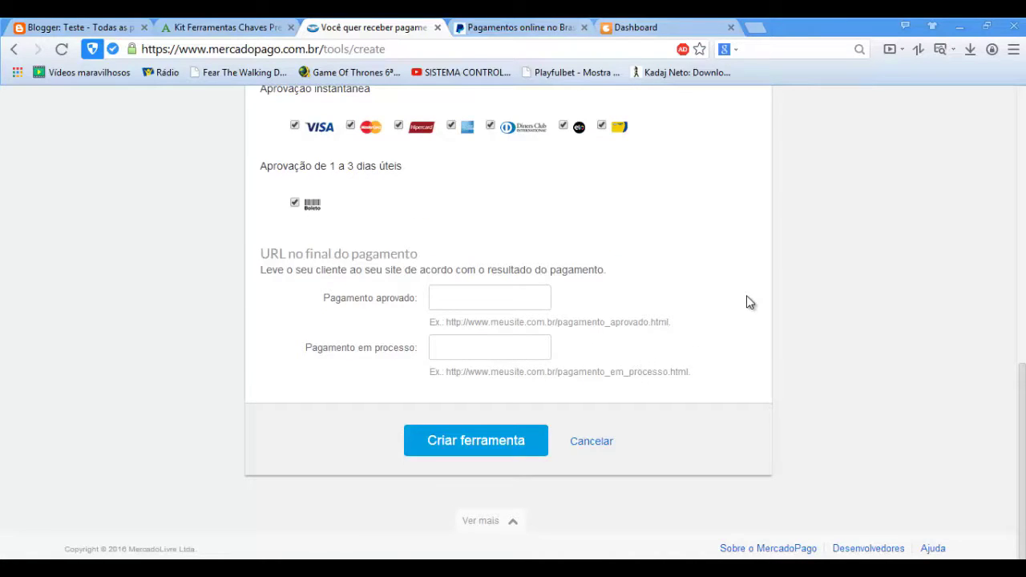
{"action": "scroll", "coordinate": [524, 218], "scroll_direction": "up", "scroll_amount": 1}
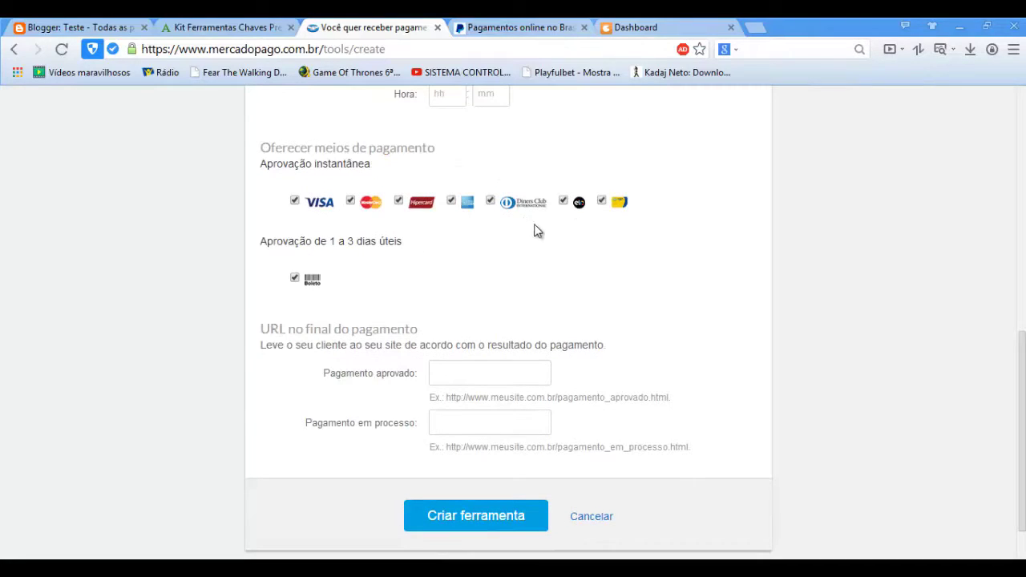
{"action": "scroll", "coordinate": [531, 256], "scroll_direction": "down", "scroll_amount": 1}
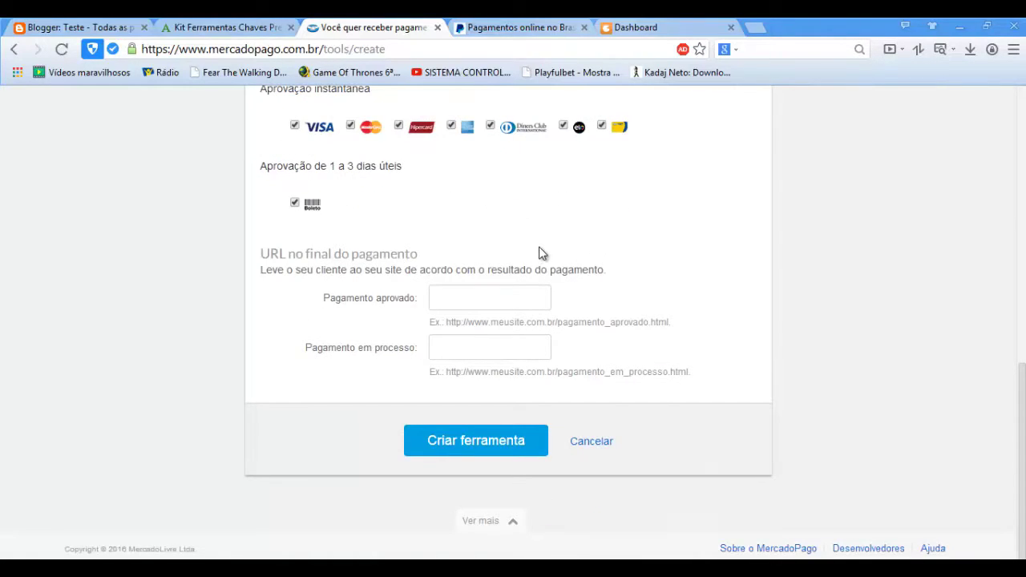
{"action": "left_click", "coordinate": [503, 433]}
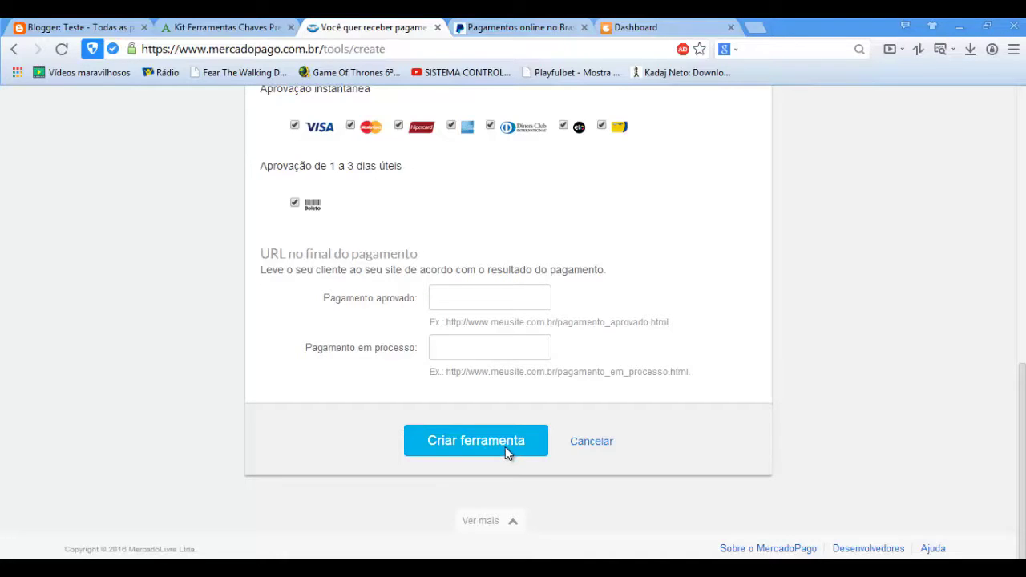
{"action": "left_click", "coordinate": [494, 439]}
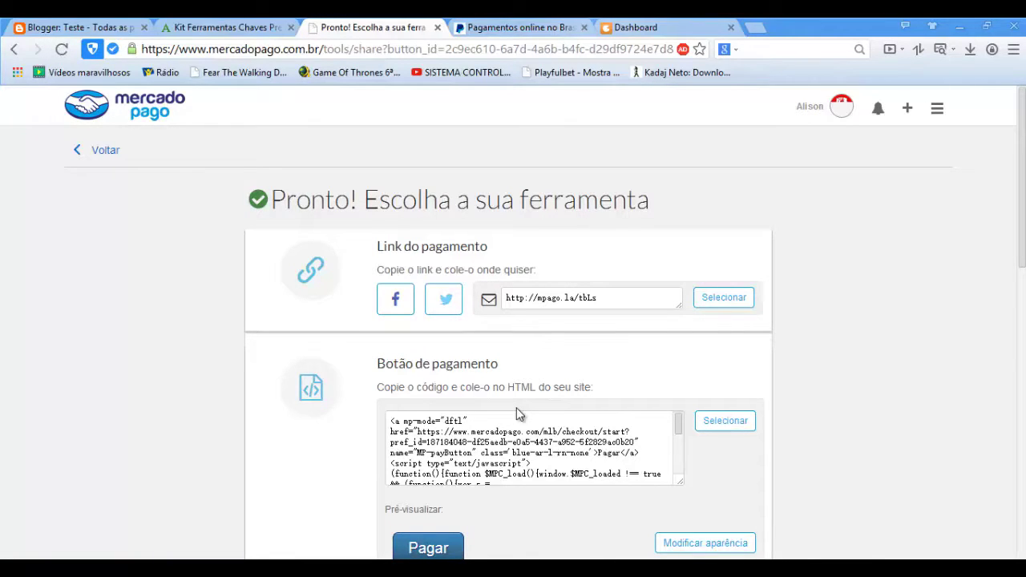
- Examine the generated payment link, the payment button's HTML code and the button preview
{"action": "left_click", "coordinate": [542, 298]}
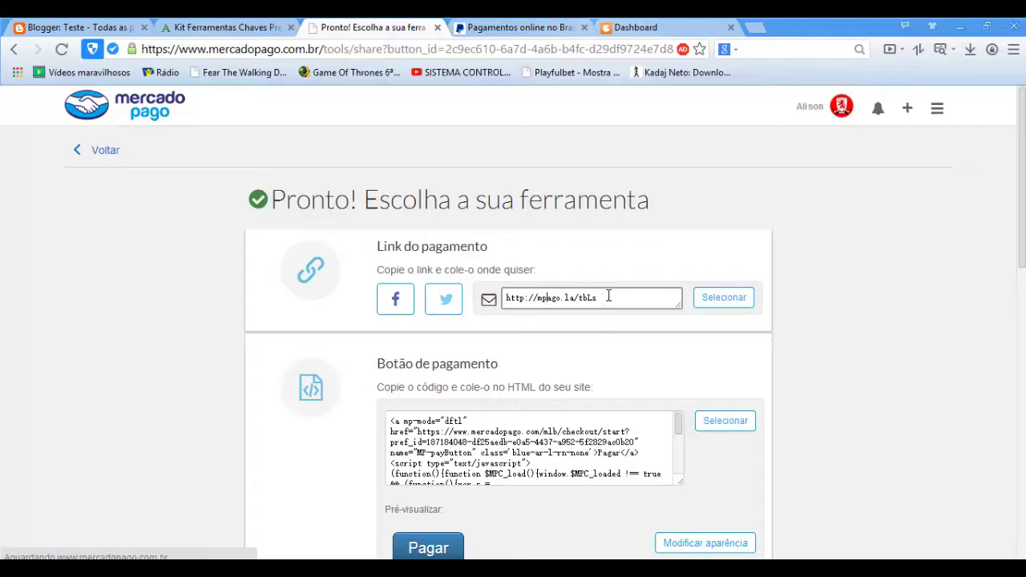
{"action": "left_click_drag", "start_coordinate": [611, 296], "coordinate": [501, 301]}
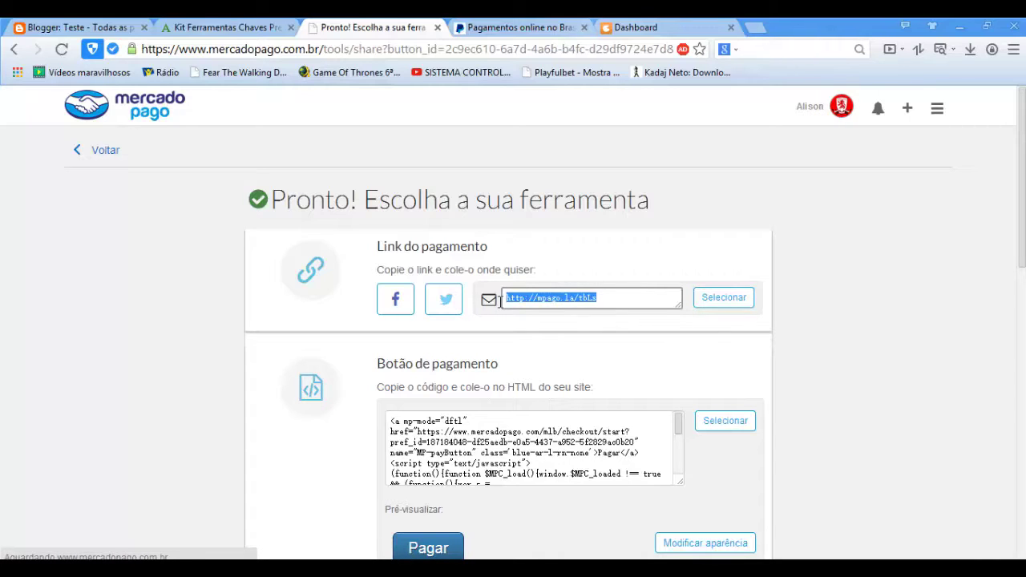
{"action": "left_click_drag", "start_coordinate": [601, 297], "coordinate": [507, 298]}
{"action": "left_click", "coordinate": [583, 300]}
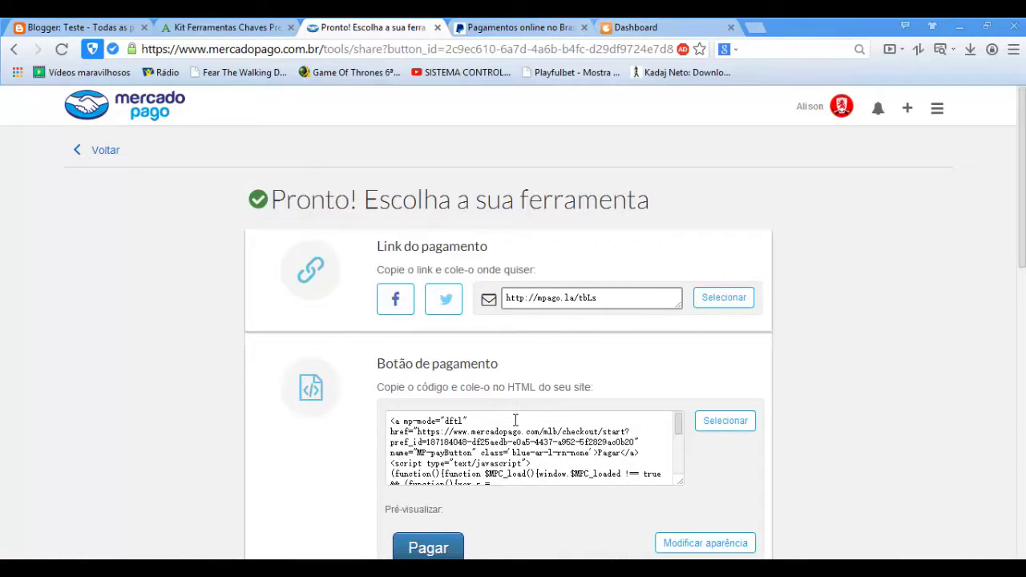
{"action": "scroll", "coordinate": [501, 436], "scroll_direction": "down", "scroll_amount": 2}
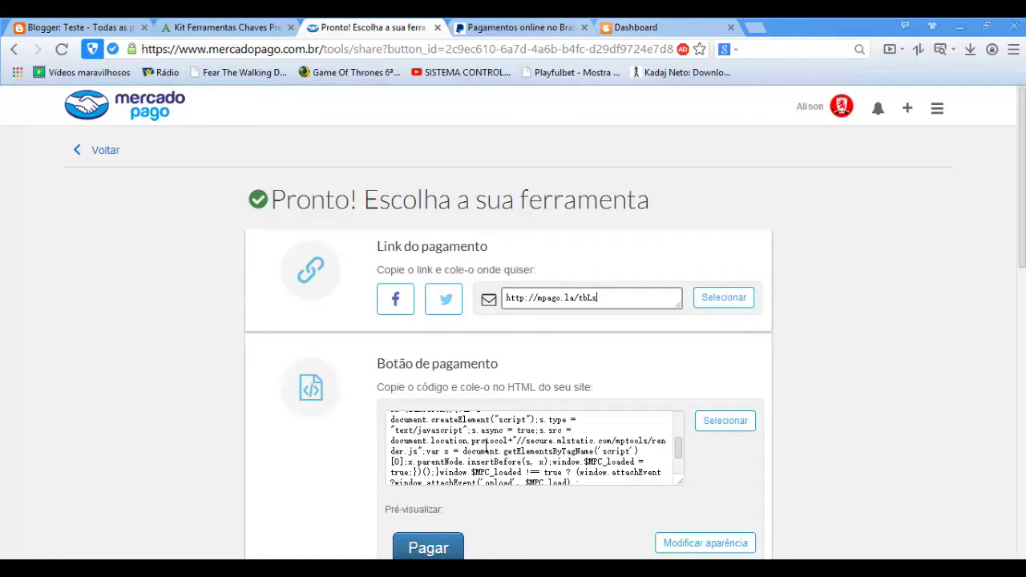
{"action": "scroll", "coordinate": [515, 440], "scroll_direction": "down", "scroll_amount": 2}
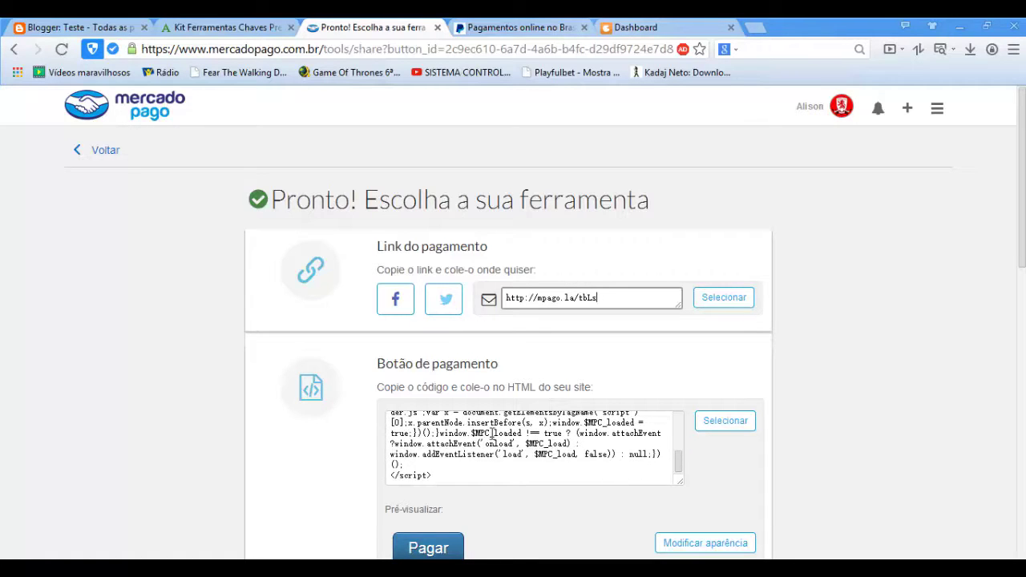
{"action": "scroll", "coordinate": [248, 427], "scroll_direction": "down", "scroll_amount": 2}
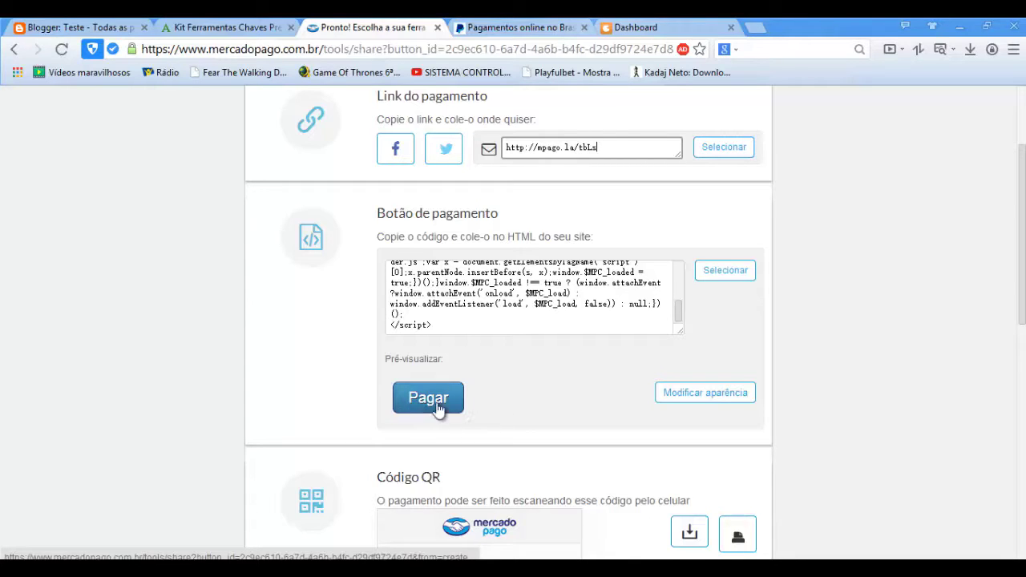
- Copy the complete HTML code of the payment button
{"action": "left_click", "coordinate": [726, 271]}
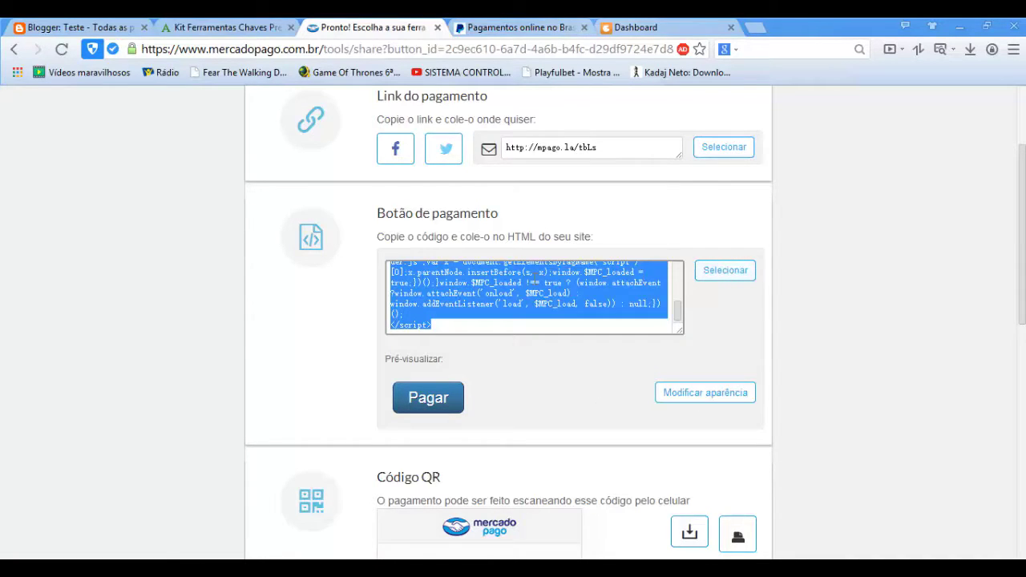
{"action": "right_click", "coordinate": [513, 286]}
{"action": "left_click", "coordinate": [544, 290]}
- Open the payment button's appearance settings and review the button text and font choices
{"action": "left_click", "coordinate": [712, 395]}
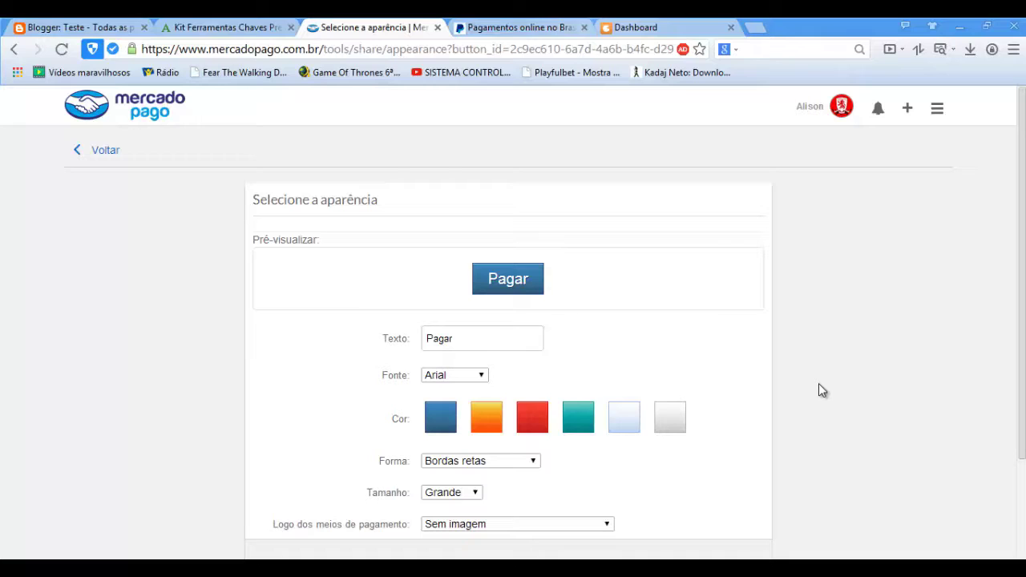
{"action": "left_click_drag", "start_coordinate": [467, 341], "coordinate": [419, 345]}
{"action": "left_click", "coordinate": [471, 344]}
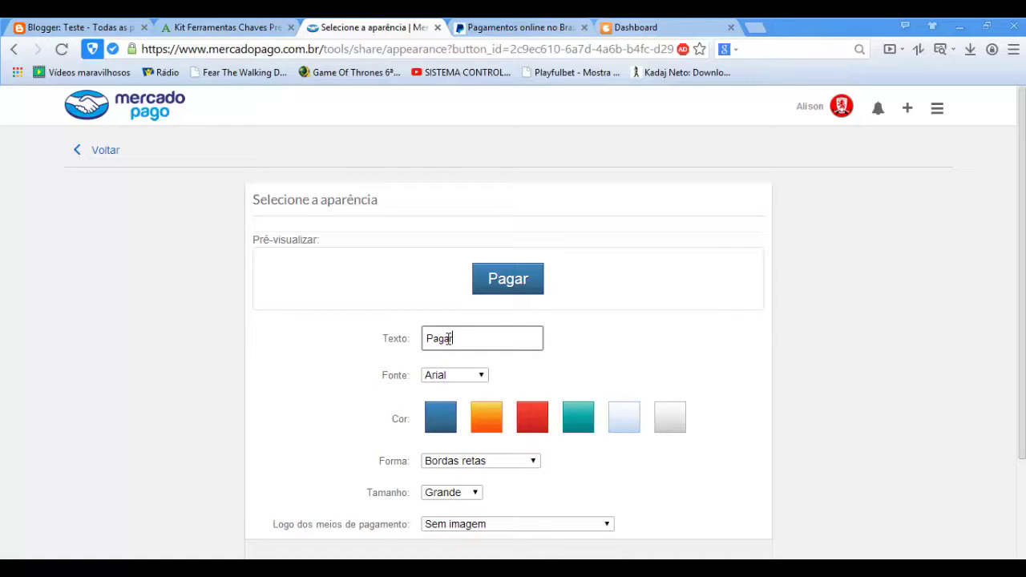
{"action": "left_click", "coordinate": [455, 375]}
{"action": "left_click", "coordinate": [527, 378]}
- Try the orange, red and green colours on the payment button, and return it to blue
{"action": "left_click", "coordinate": [490, 418]}
{"action": "left_click", "coordinate": [532, 419]}
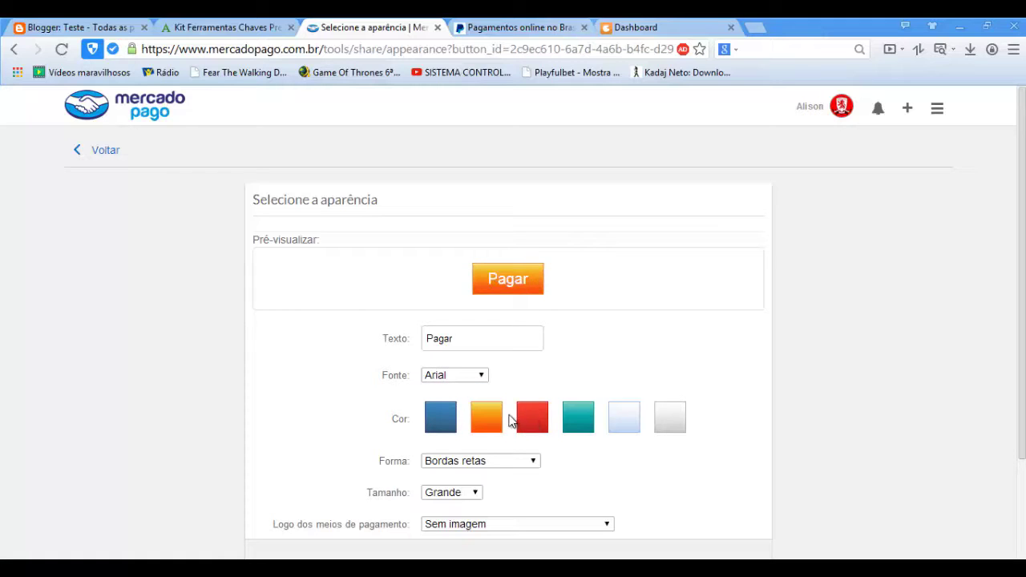
{"action": "left_click", "coordinate": [577, 420]}
{"action": "left_click", "coordinate": [440, 421]}
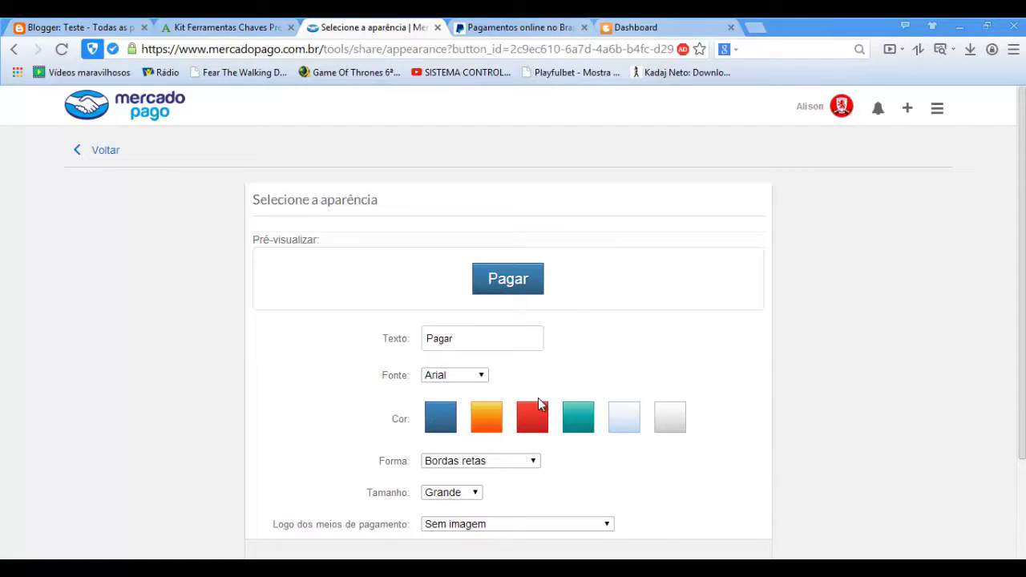
- Try the round and semicircular border shapes on the payment button, and return the shape to Bordas retas
{"action": "scroll", "coordinate": [537, 409], "scroll_direction": "down", "scroll_amount": 3}
{"action": "left_click", "coordinate": [513, 327]}
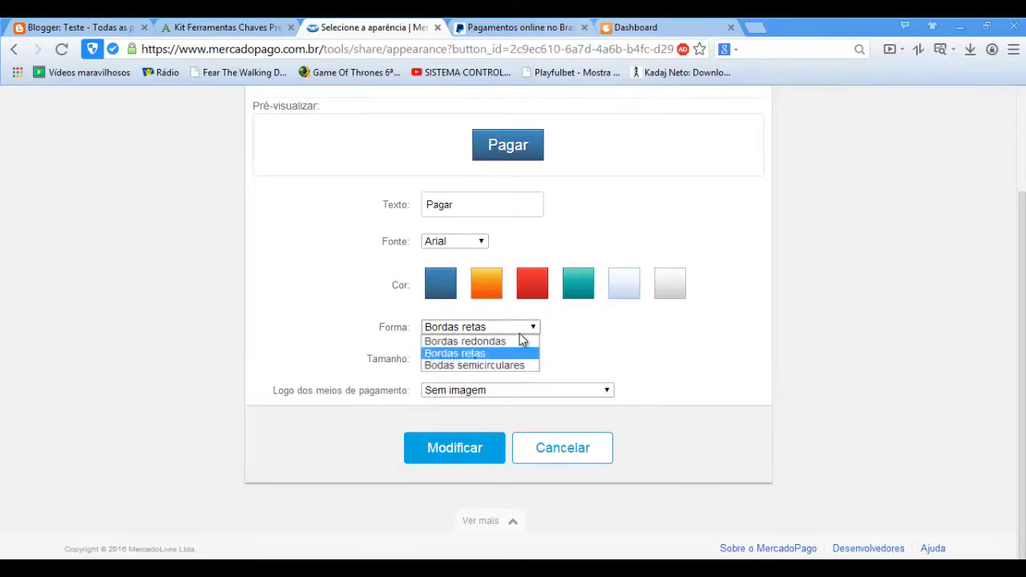
{"action": "left_click", "coordinate": [519, 340]}
{"action": "left_click", "coordinate": [523, 327]}
{"action": "left_click", "coordinate": [515, 360]}
{"action": "left_click", "coordinate": [523, 321]}
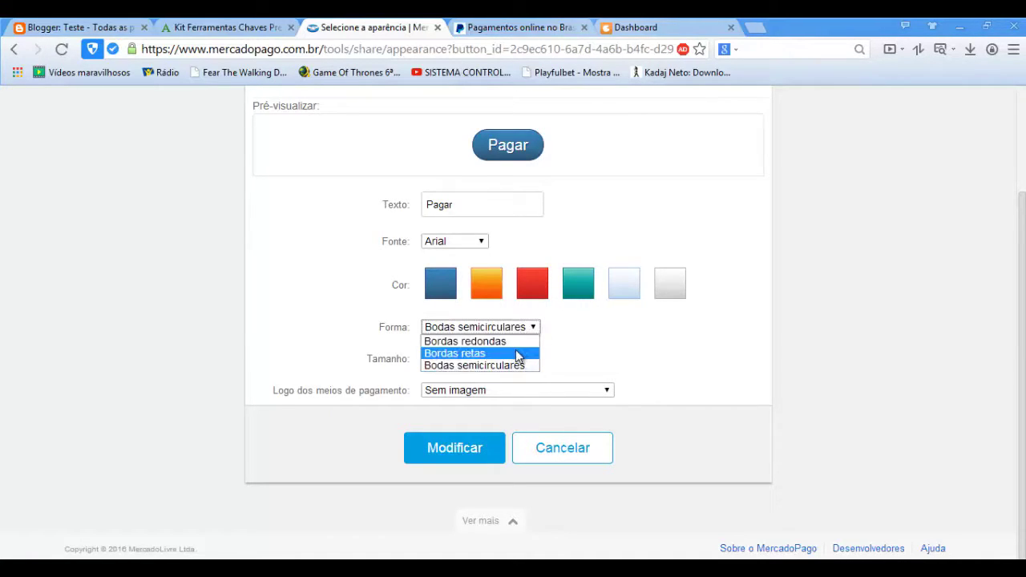
{"action": "left_click", "coordinate": [515, 352]}
{"action": "left_click", "coordinate": [523, 328]}
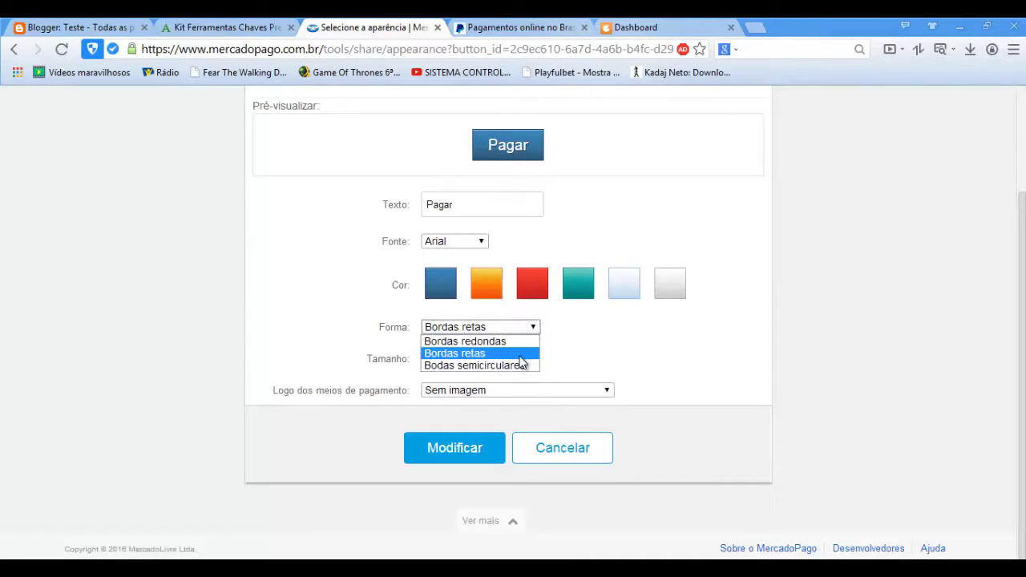
{"action": "left_click", "coordinate": [517, 355]}
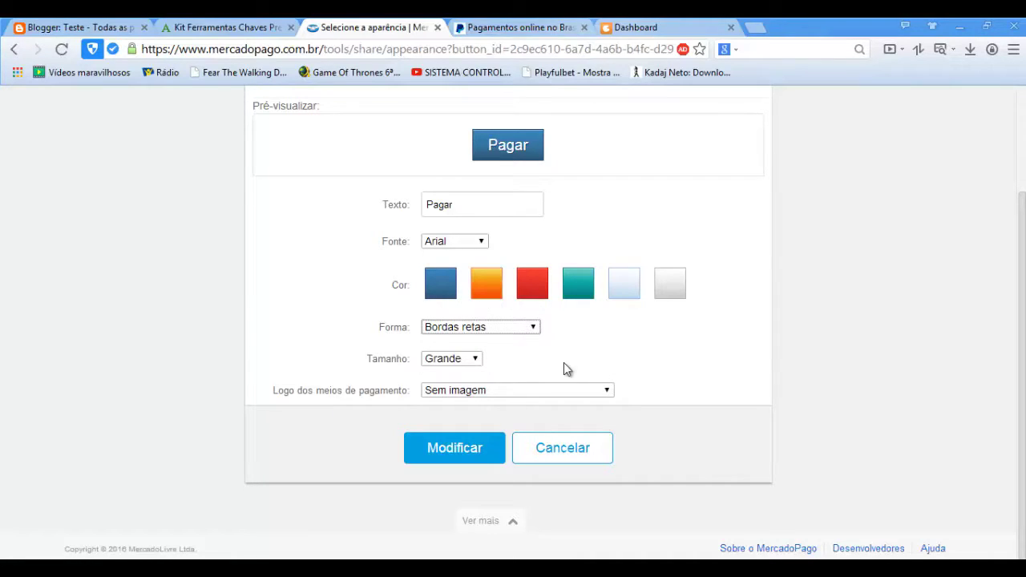
- Keep the button size at Grande, set the payment logo to Meios de pagamento mais populares, and save the appearance
{"action": "left_click", "coordinate": [475, 360]}
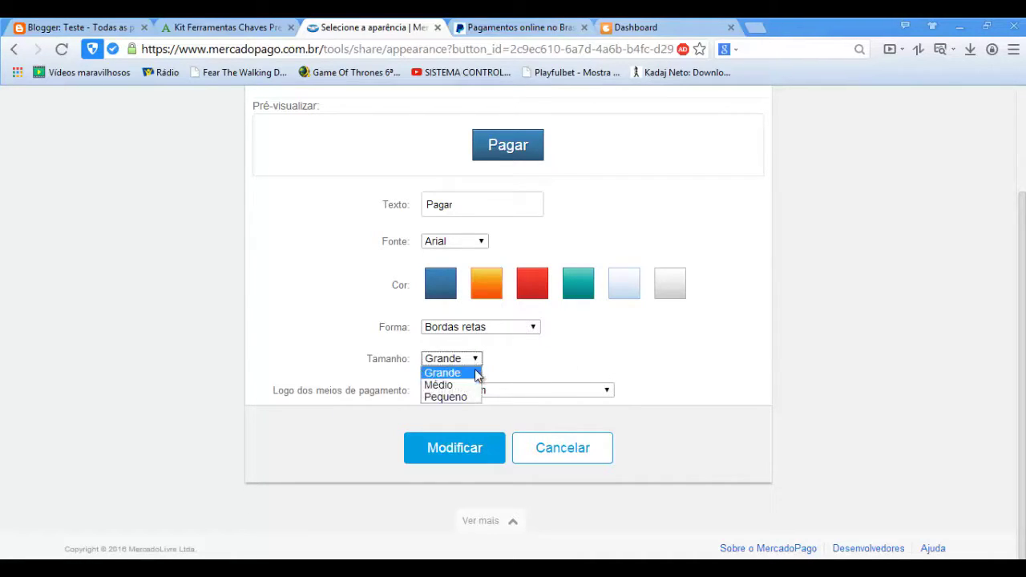
{"action": "left_click", "coordinate": [541, 365]}
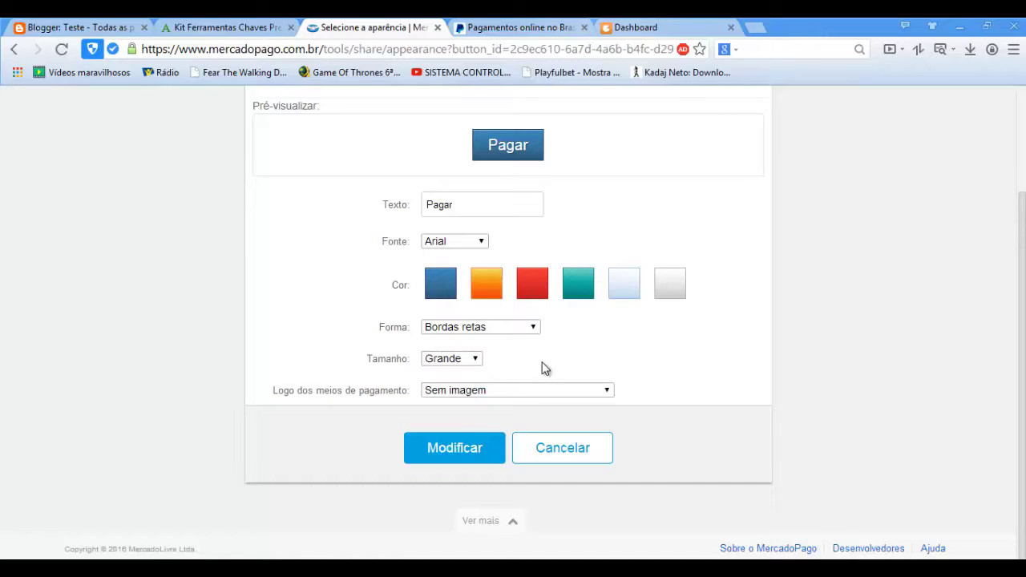
{"action": "left_click", "coordinate": [511, 393]}
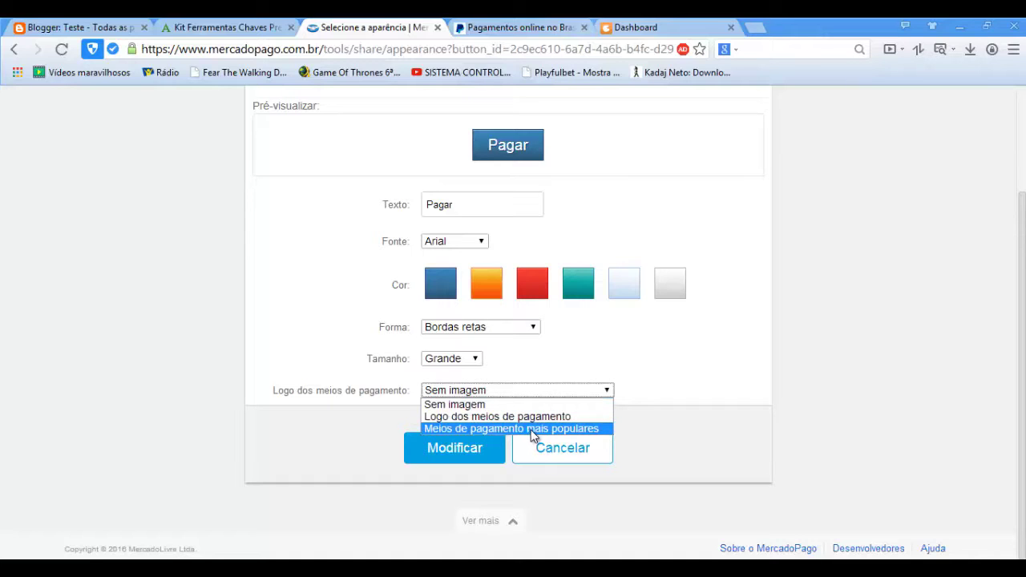
{"action": "left_click", "coordinate": [529, 430]}
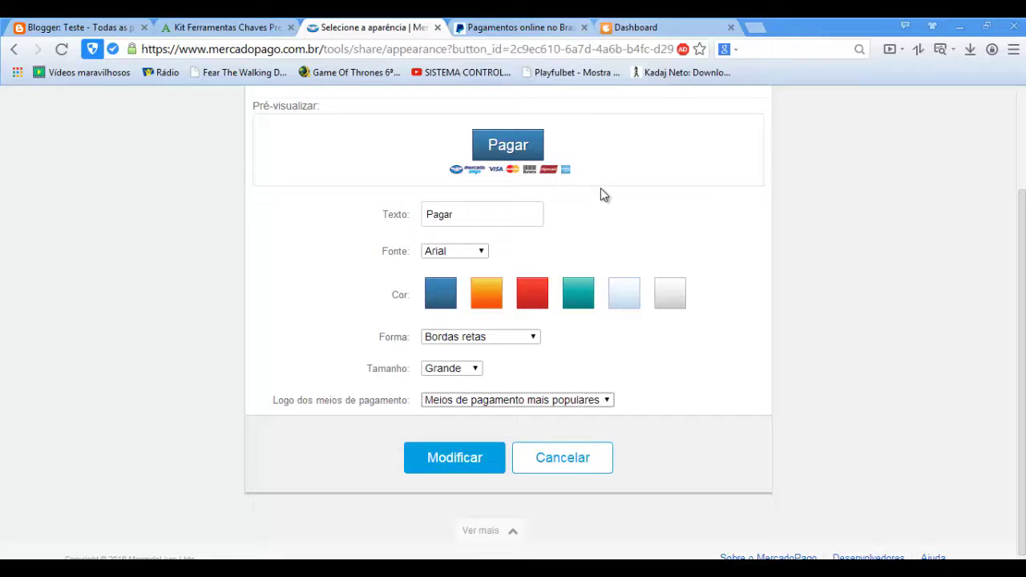
{"action": "scroll", "coordinate": [649, 245], "scroll_direction": "down", "scroll_amount": 1}
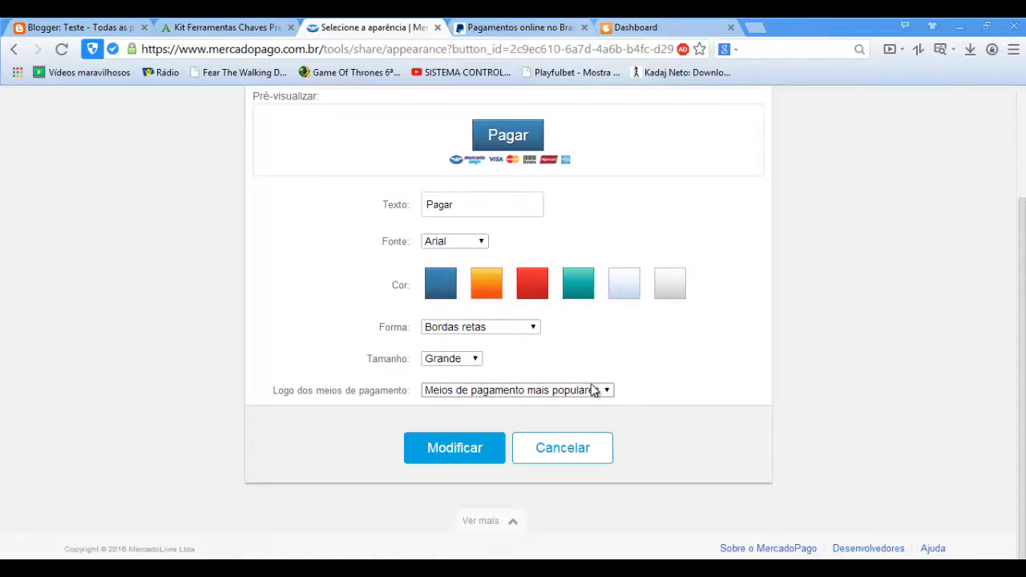
{"action": "left_click", "coordinate": [466, 450]}
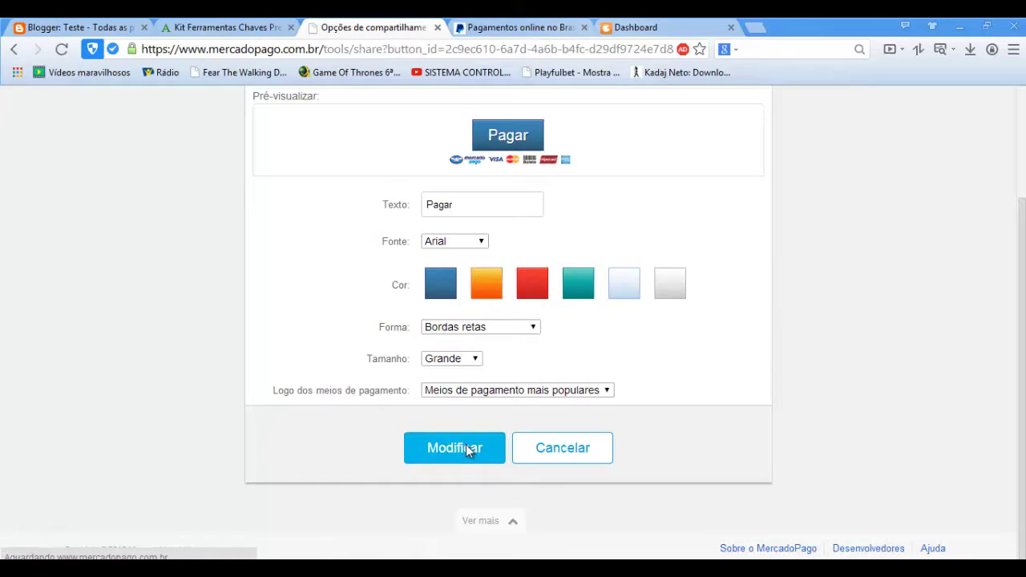
- Examine the updated sharing options, including the button preview with payment logos, the QR code and the HTML code
{"action": "scroll", "coordinate": [569, 367], "scroll_direction": "down", "scroll_amount": 4}
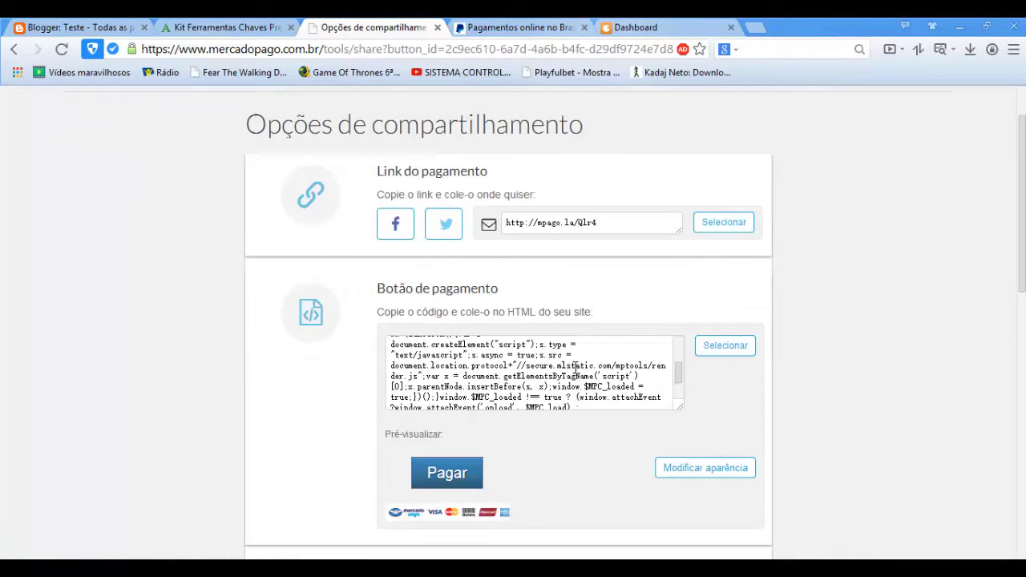
{"action": "scroll", "coordinate": [427, 419], "scroll_direction": "down", "scroll_amount": 2}
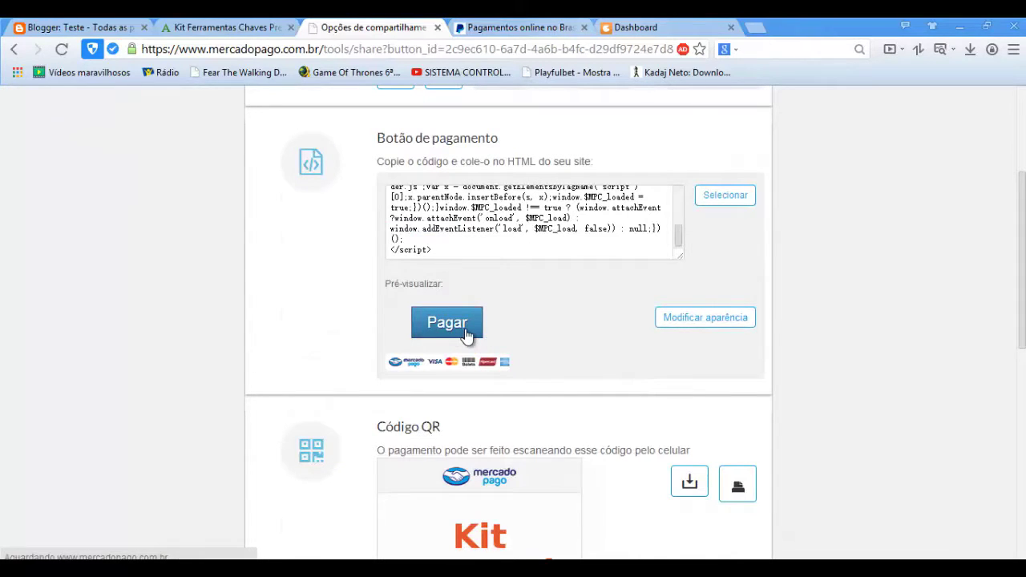
{"action": "scroll", "coordinate": [467, 332], "scroll_direction": "down", "scroll_amount": 5}
{"action": "scroll", "coordinate": [467, 335], "scroll_direction": "down", "scroll_amount": 2}
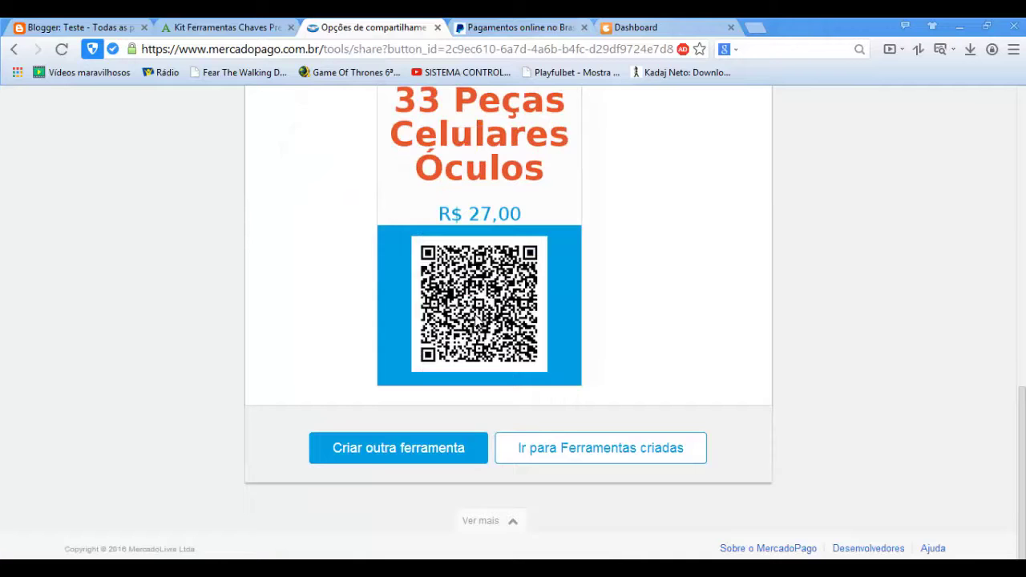
{"action": "scroll", "coordinate": [464, 319], "scroll_direction": "up", "scroll_amount": 3}
{"action": "scroll", "coordinate": [452, 319], "scroll_direction": "down", "scroll_amount": 3}
{"action": "scroll", "coordinate": [502, 312], "scroll_direction": "up", "scroll_amount": 5}
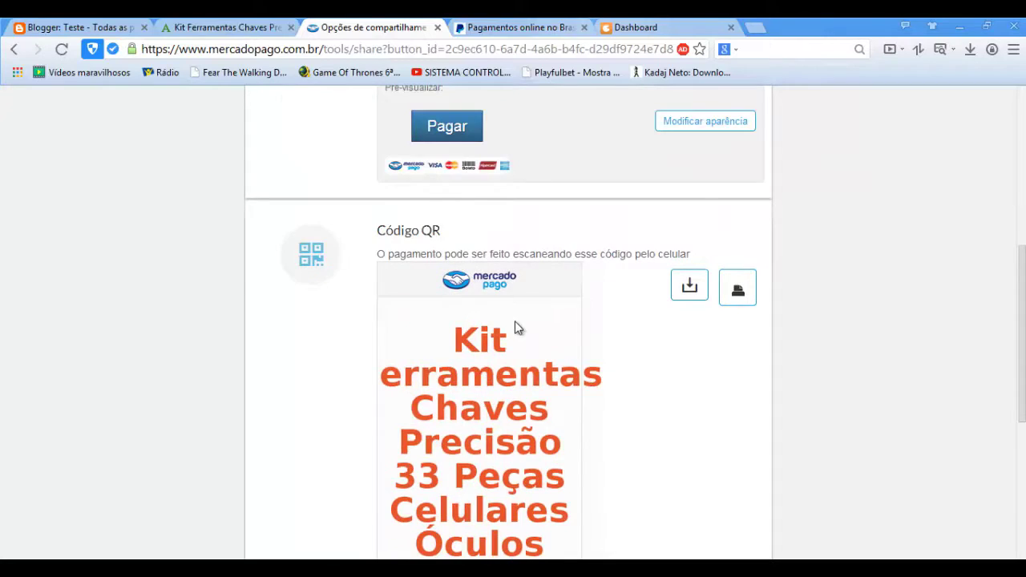
{"action": "scroll", "coordinate": [514, 320], "scroll_direction": "up", "scroll_amount": 4}
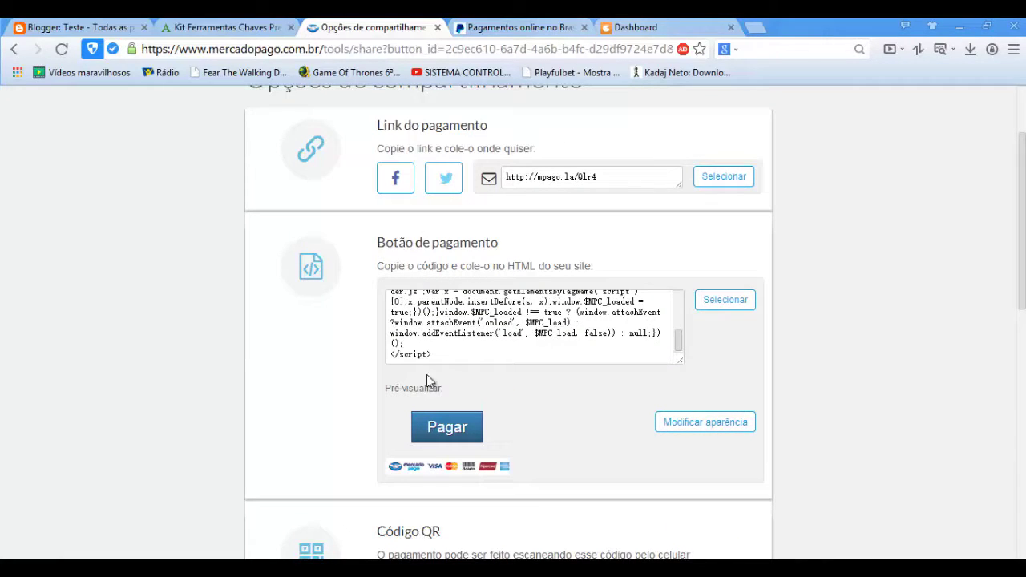
{"action": "scroll", "coordinate": [509, 343], "scroll_direction": "up", "scroll_amount": 5}
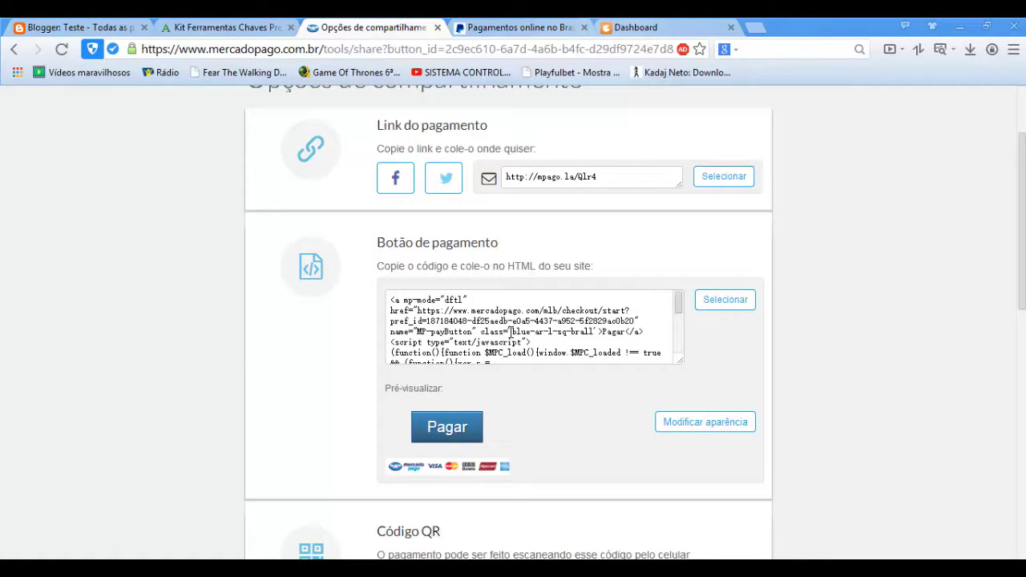
- Copy the complete HTML code of the restyled payment button
{"action": "left_click", "coordinate": [724, 300]}
{"action": "key", "text": "ctrl+c"}
{"action": "right_click", "coordinate": [543, 327]}
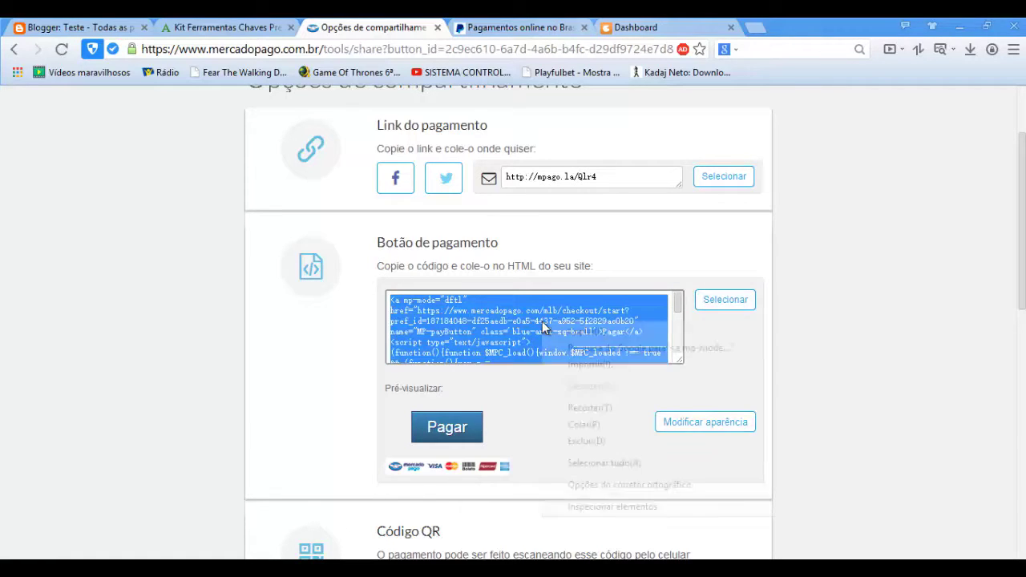
{"action": "left_click", "coordinate": [574, 329]}
{"action": "right_click", "coordinate": [561, 321]}
{"action": "left_click", "coordinate": [618, 327]}
- Open the tool kit post for editing in Blogger and paste the button code on a new line after the PagSeguro form's HTML
{"action": "left_click", "coordinate": [78, 28]}
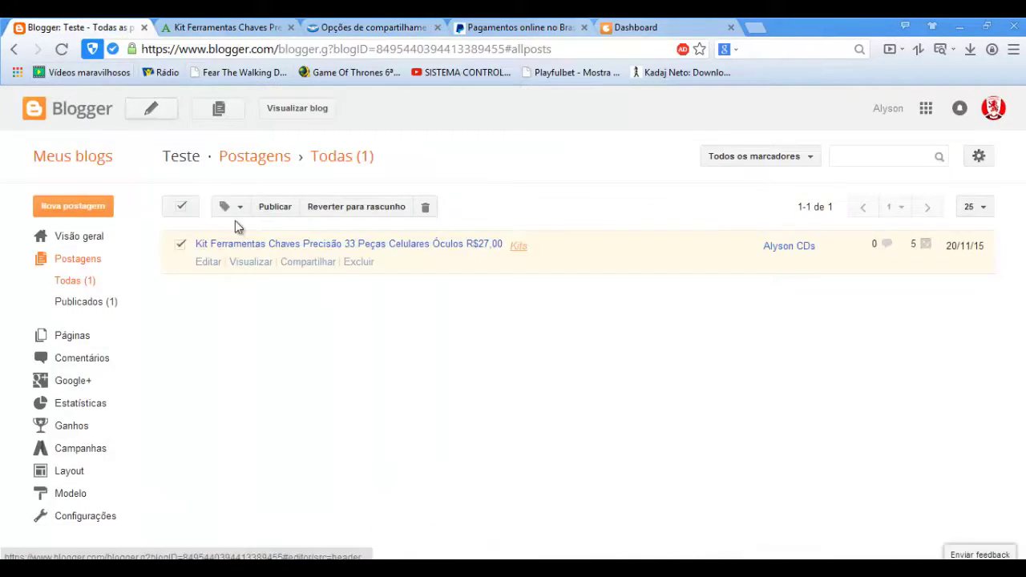
{"action": "left_click", "coordinate": [409, 247]}
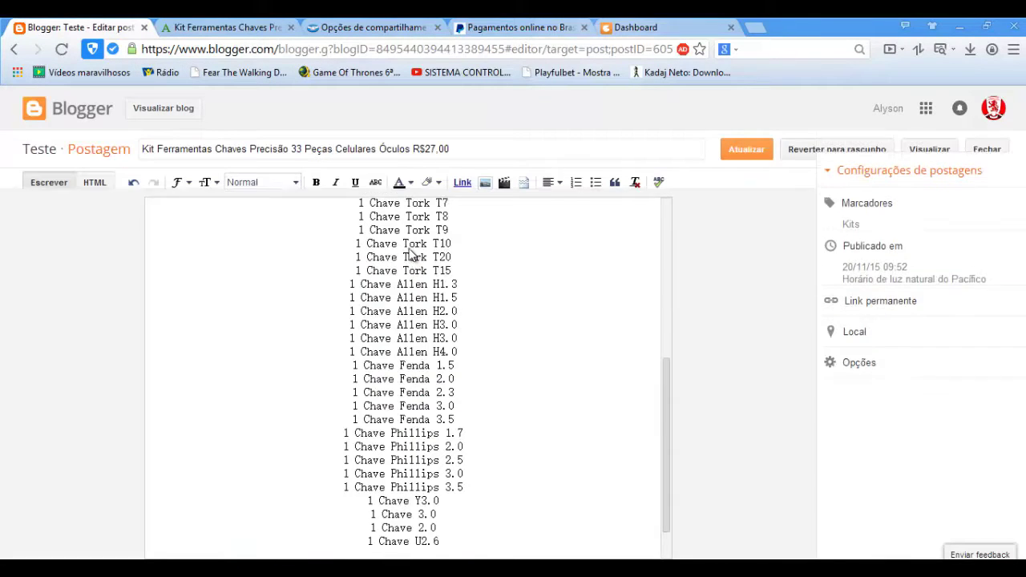
{"action": "scroll", "coordinate": [337, 330], "scroll_direction": "down", "scroll_amount": 1}
{"action": "left_click", "coordinate": [90, 183]}
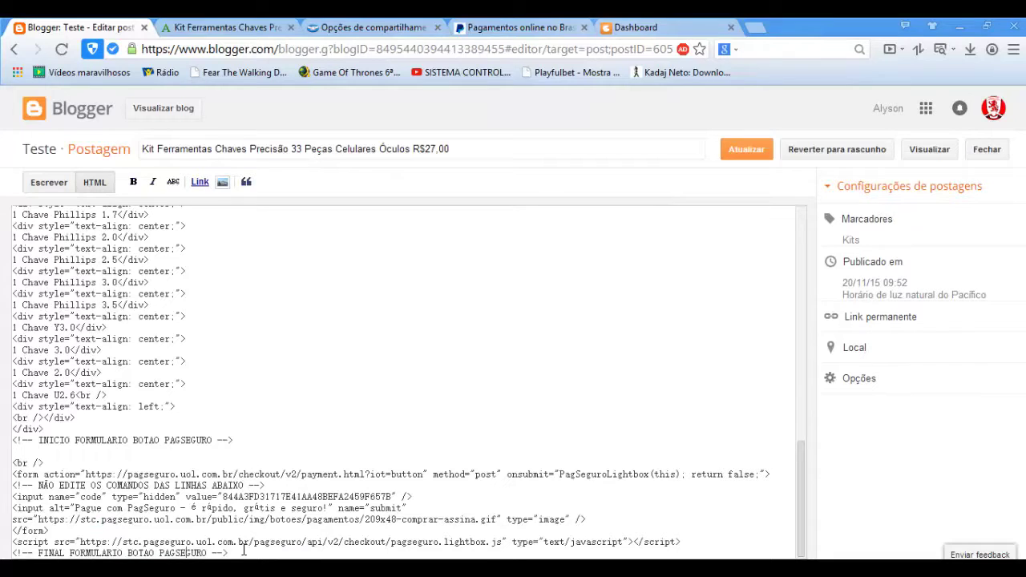
{"action": "key", "text": "Return"}
{"action": "key", "text": "ctrl+v"}
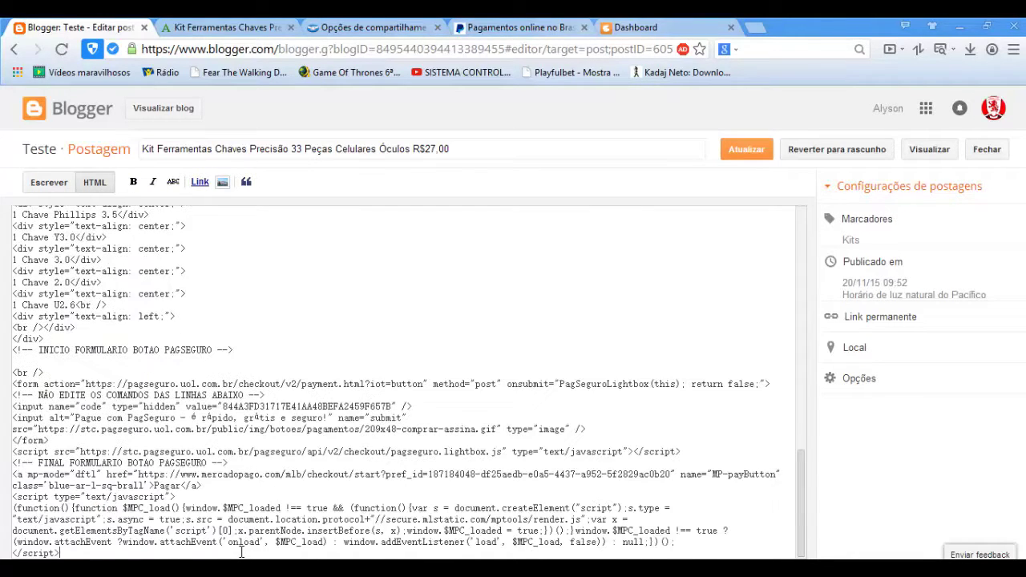
- Check the whole post in the visual editing view and publish the update
{"action": "left_click", "coordinate": [49, 183]}
{"action": "scroll", "coordinate": [318, 307], "scroll_direction": "down", "scroll_amount": 5}
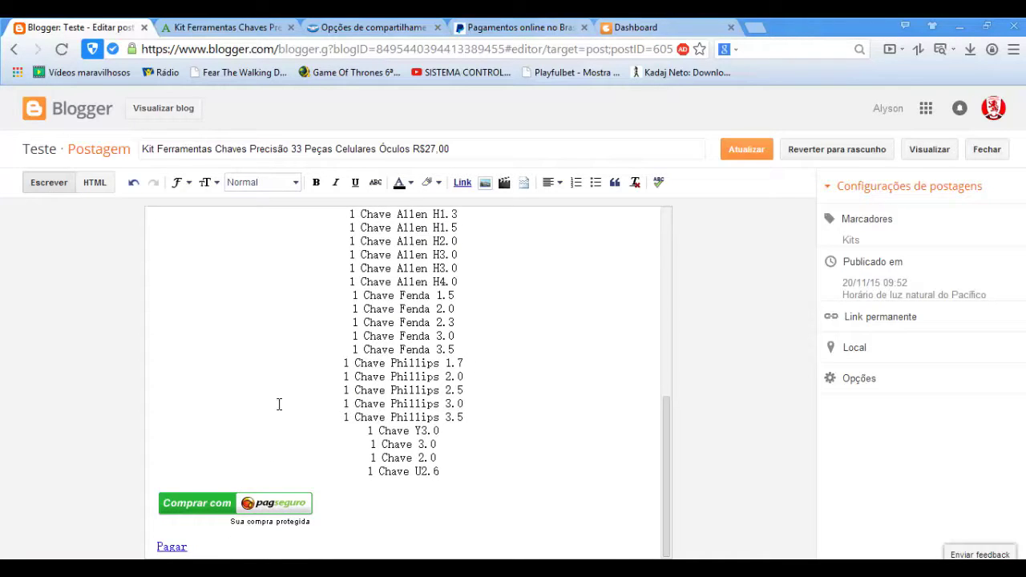
{"action": "scroll", "coordinate": [240, 336], "scroll_direction": "up", "scroll_amount": 10}
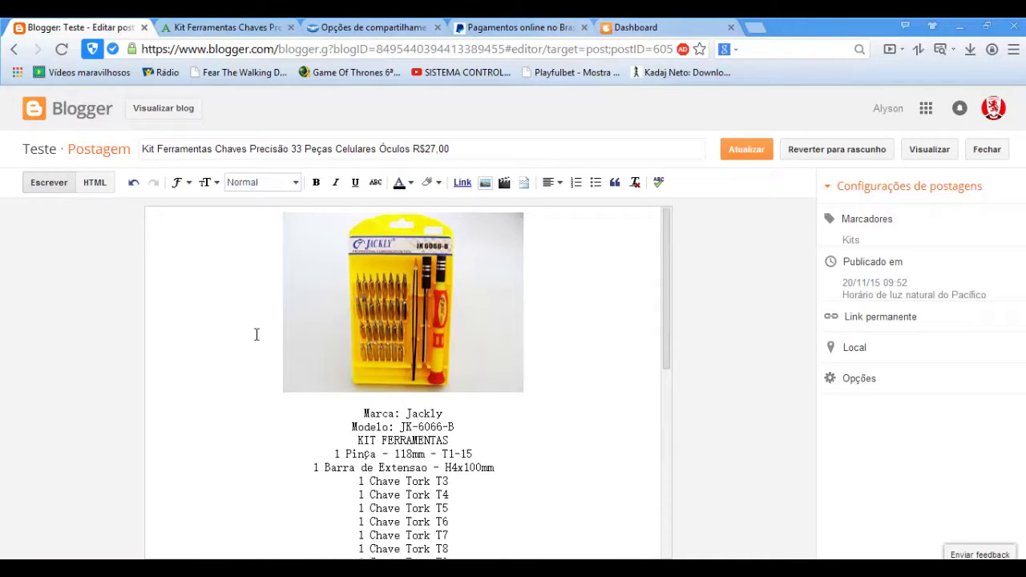
{"action": "left_click", "coordinate": [745, 153]}
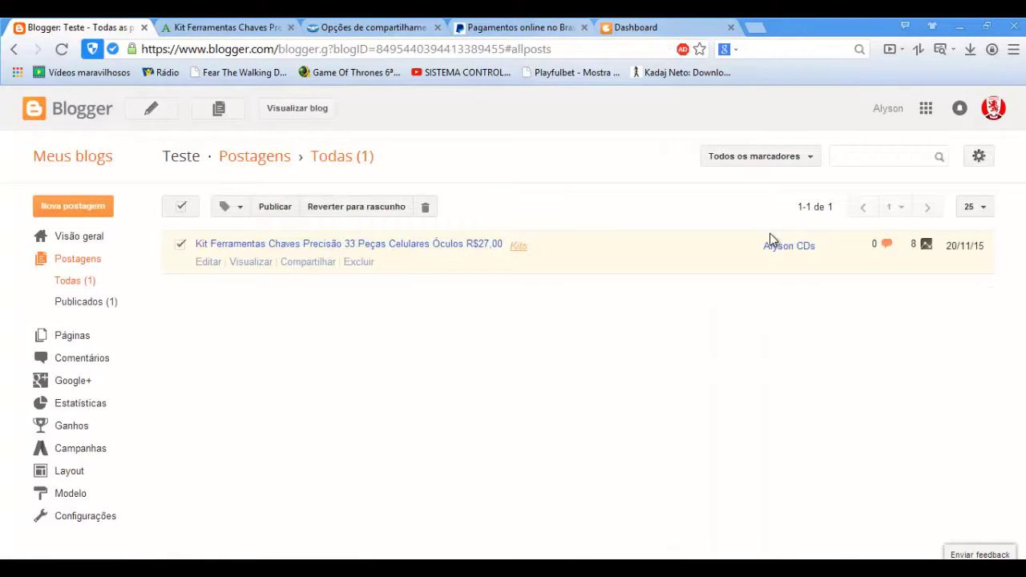
- View the published tool kit post and test the Mercado Pago Pagar button below the PagSeguro one
{"action": "left_click", "coordinate": [252, 267]}
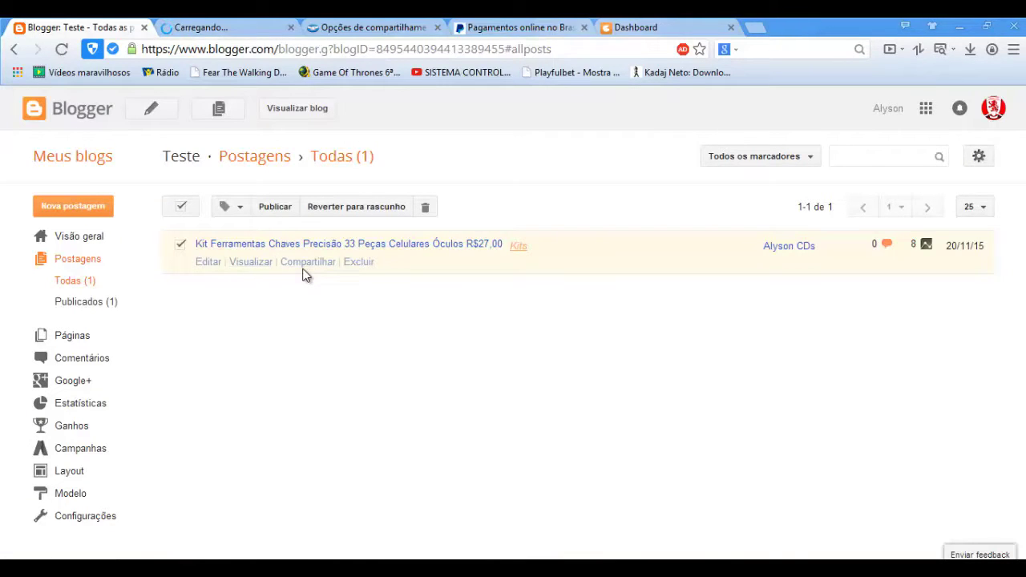
{"action": "left_click", "coordinate": [230, 24]}
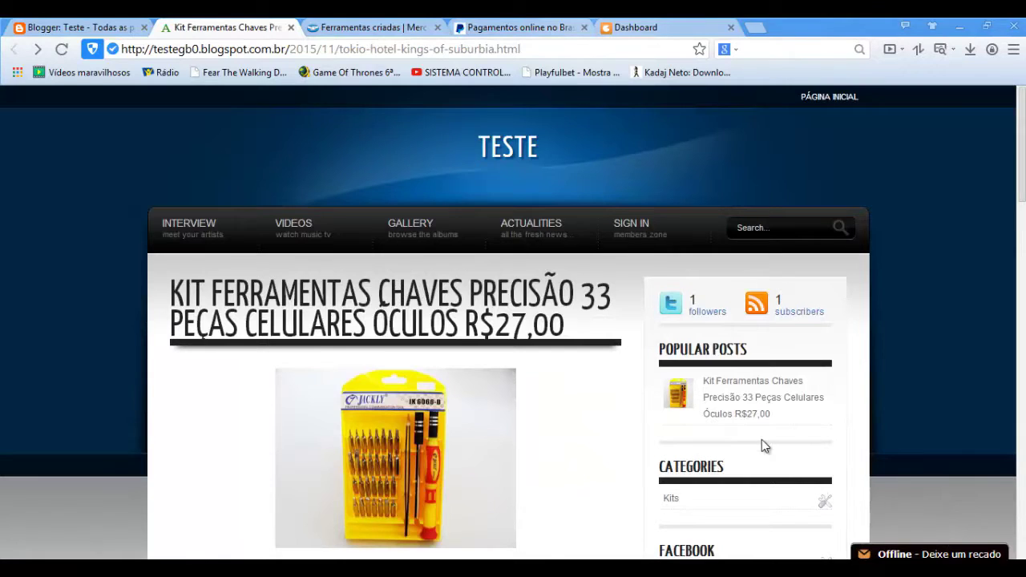
{"action": "scroll", "coordinate": [764, 446], "scroll_direction": "down", "scroll_amount": 10}
{"action": "left_click", "coordinate": [236, 274]}
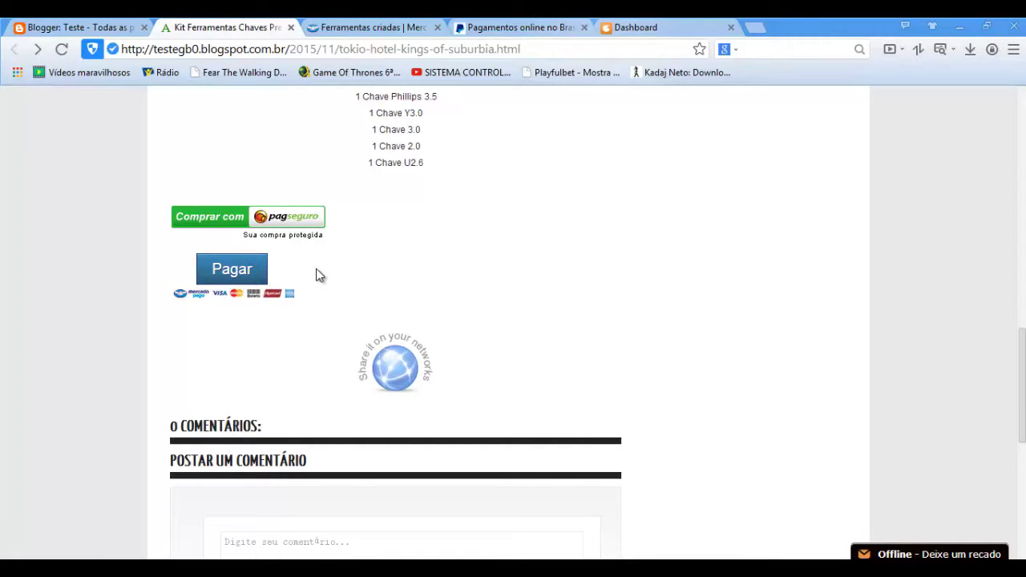
{"action": "left_click", "coordinate": [234, 277]}
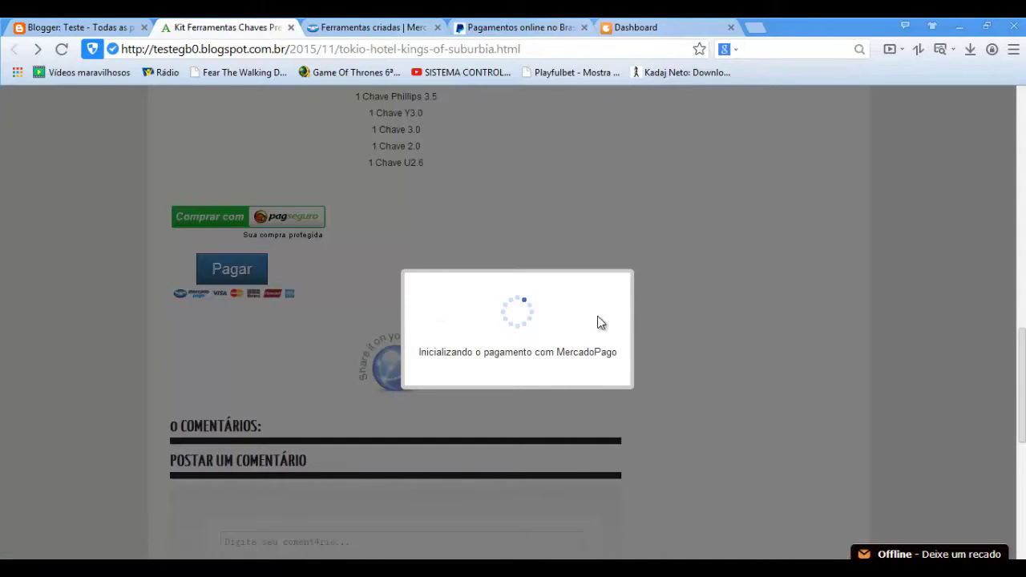